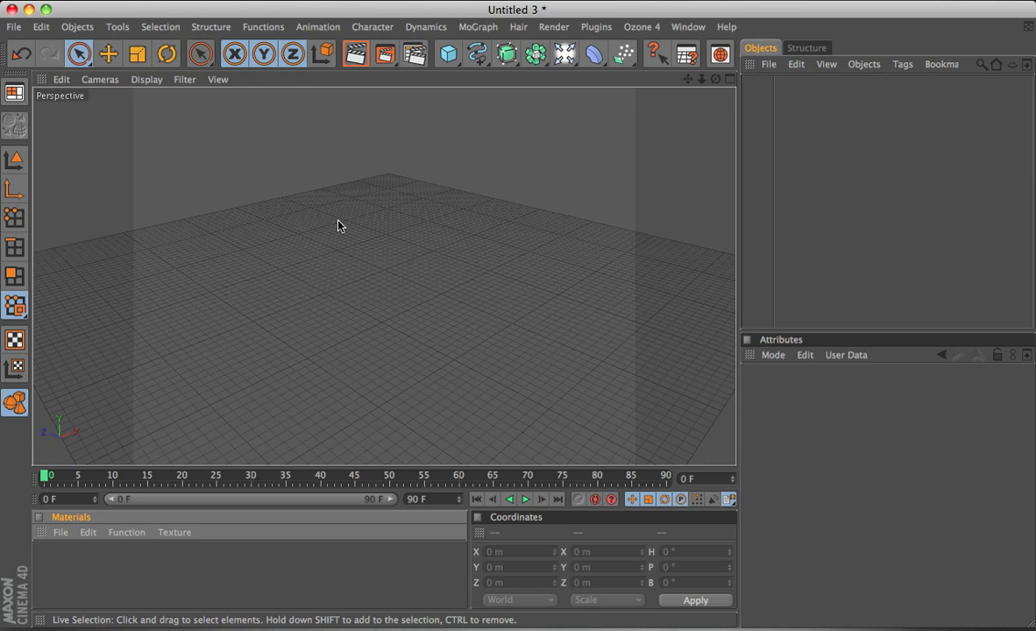
Add a cube and set its X, Y and Z segments to 3.
{"action": "left_click", "coordinate": [449, 53]}
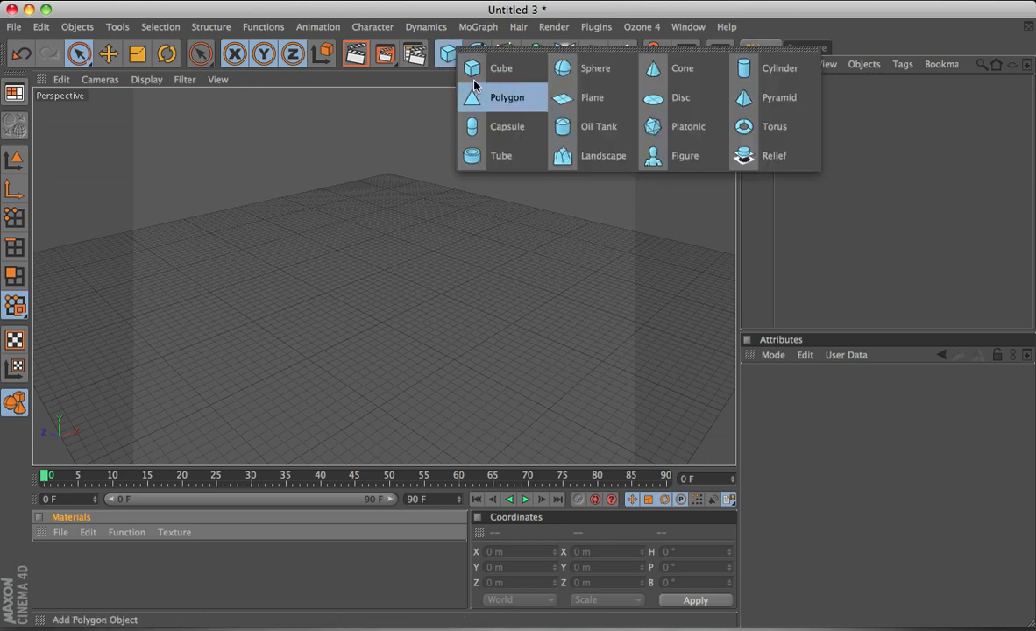
{"action": "left_click", "coordinate": [473, 68]}
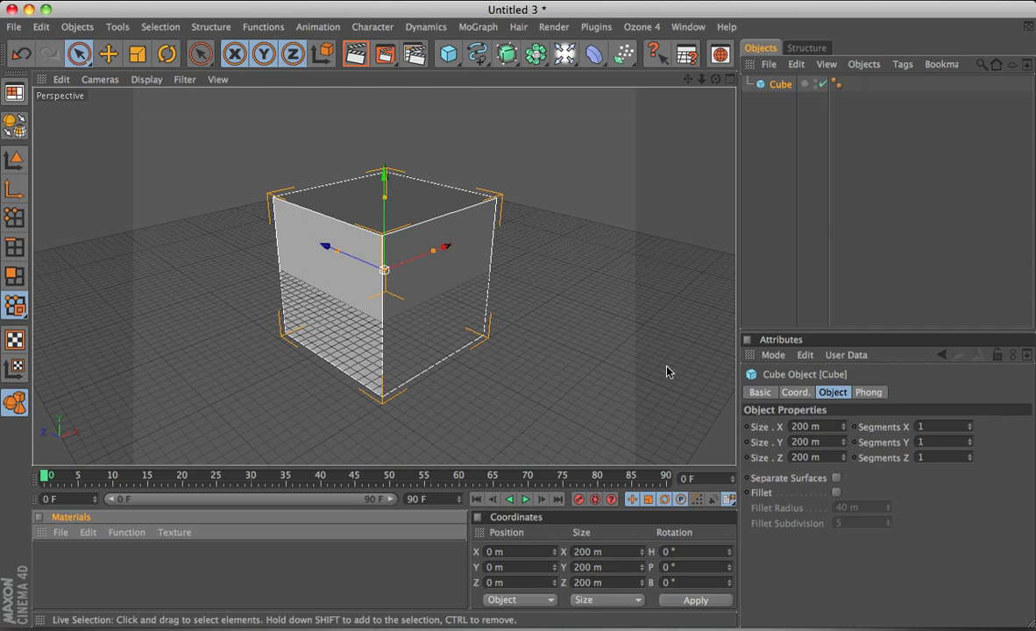
{"action": "left_click", "coordinate": [943, 428]}
{"action": "type", "text": "3"}
{"action": "key", "text": "Tab"}
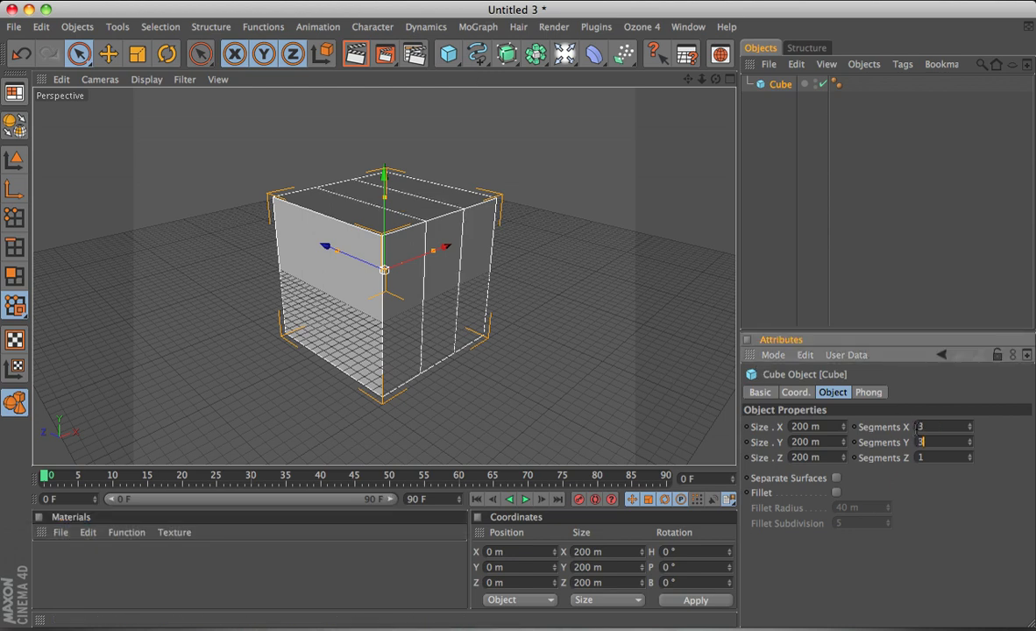
{"action": "type", "text": "3"}
{"action": "key", "text": "Tab"}
{"action": "key", "text": "Return"}
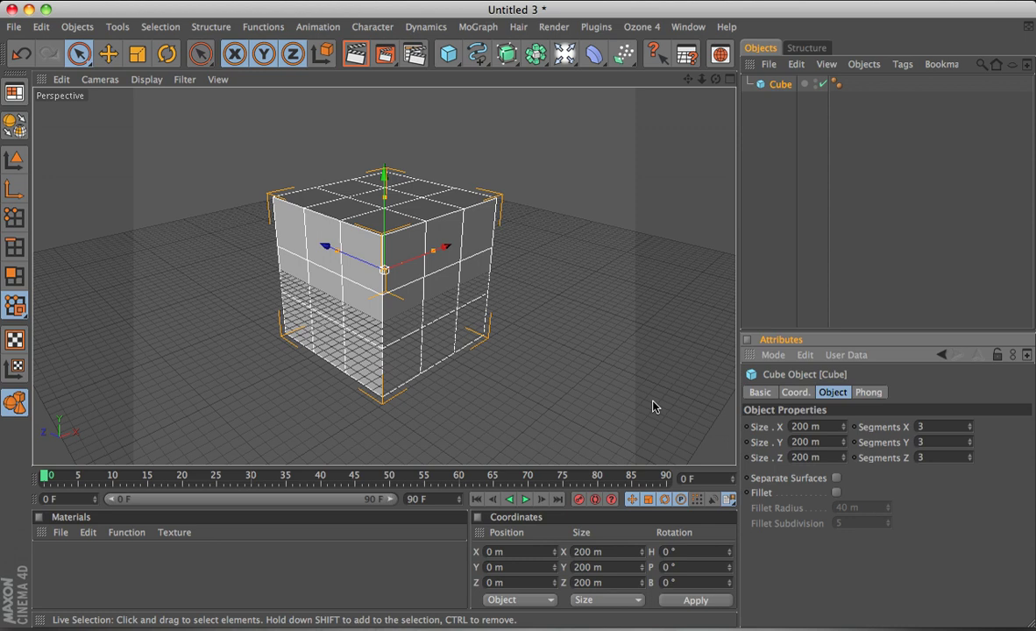
Make the cube editable and switch to point mode.
{"action": "left_click_drag", "start_coordinate": [497, 370], "coordinate": [541, 401], "text": "alt"}
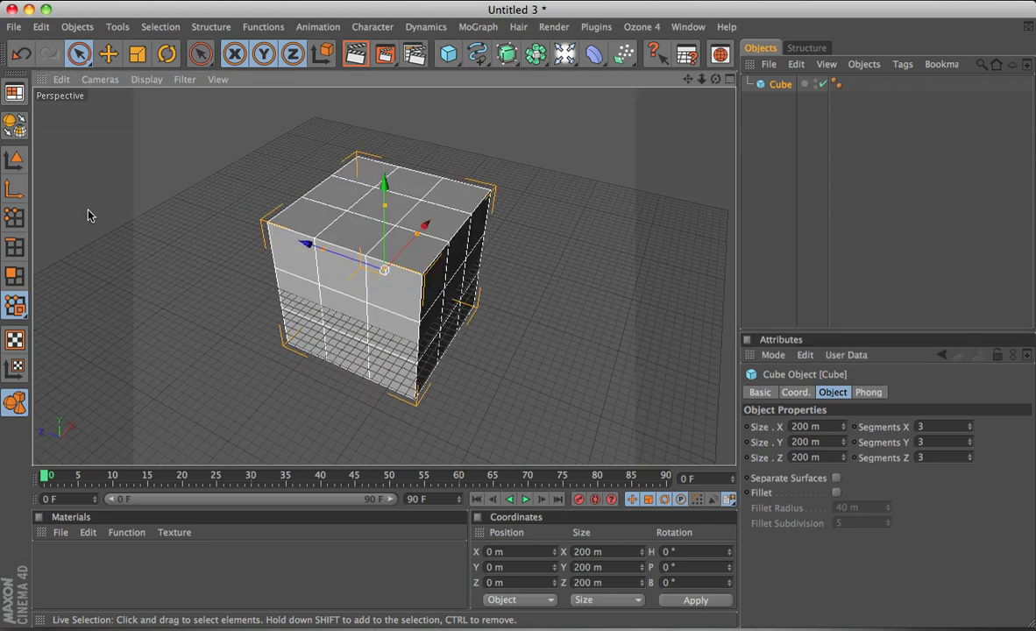
{"action": "left_click", "coordinate": [19, 128]}
{"action": "left_click", "coordinate": [14, 216]}
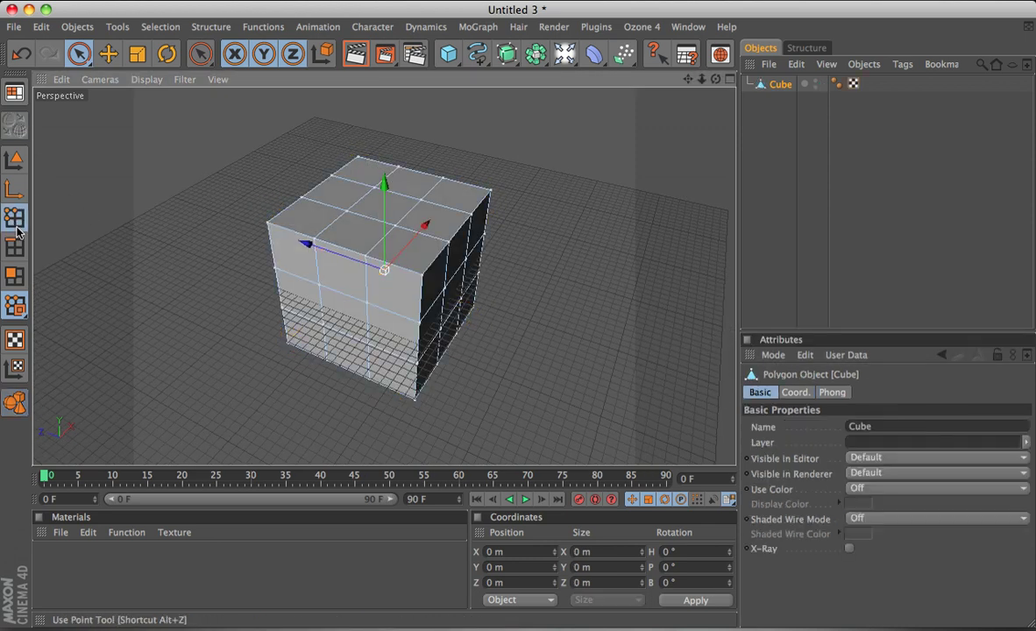
{"action": "left_click", "coordinate": [16, 252]}
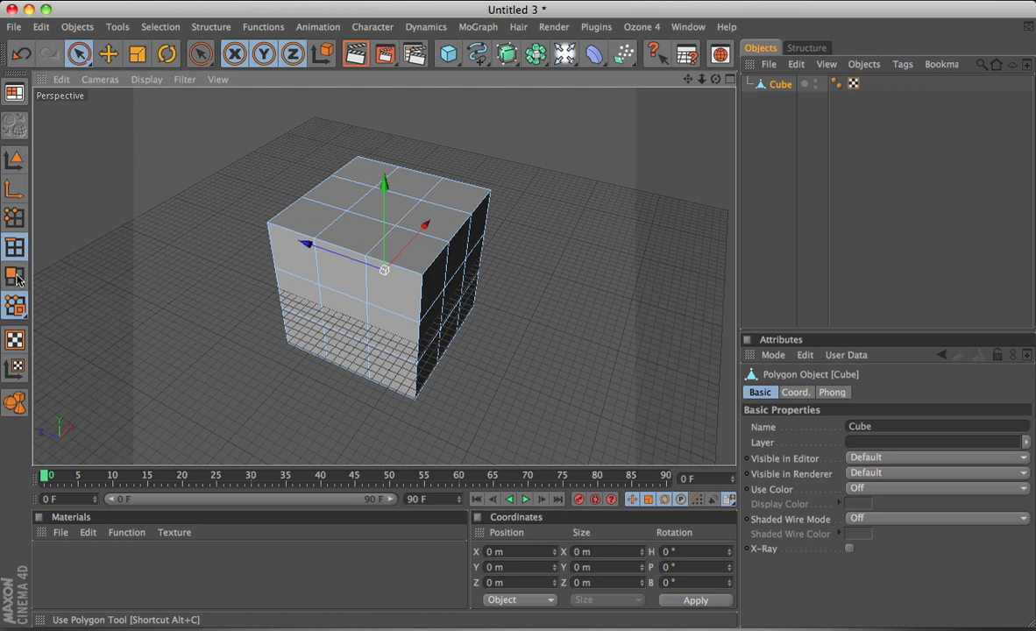
{"action": "left_click", "coordinate": [15, 277]}
{"action": "left_click", "coordinate": [14, 190]}
{"action": "left_click", "coordinate": [14, 217]}
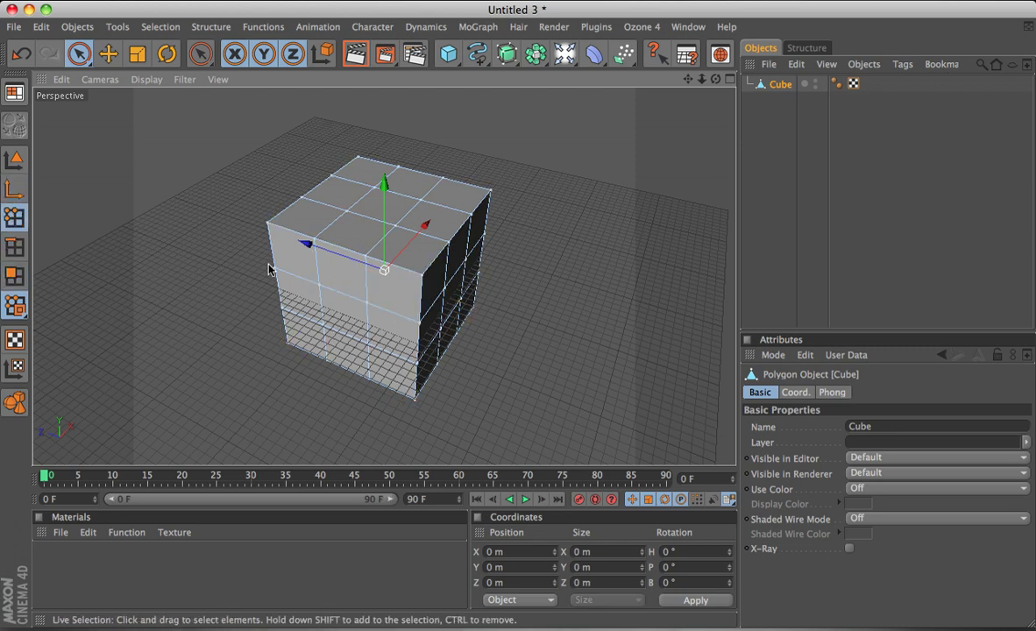
Select the 12 points around the outer border of the cube's top face.
{"action": "left_click_drag", "start_coordinate": [419, 328], "coordinate": [363, 318], "text": "alt"}
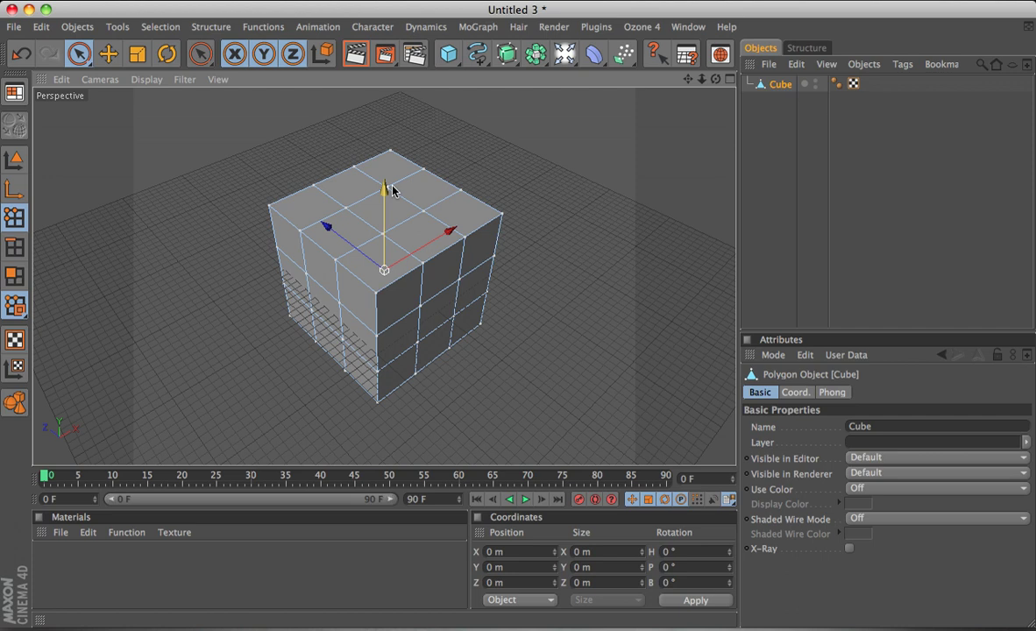
{"action": "mouse_move", "coordinate": [393, 155]}
{"action": "left_mouse_down"}
{"action": "mouse_move", "coordinate": [269, 207]}
{"action": "mouse_move", "coordinate": [377, 289]}
{"action": "mouse_move", "coordinate": [502, 213]}
{"action": "mouse_move", "coordinate": [403, 162]}
{"action": "left_mouse_up"}
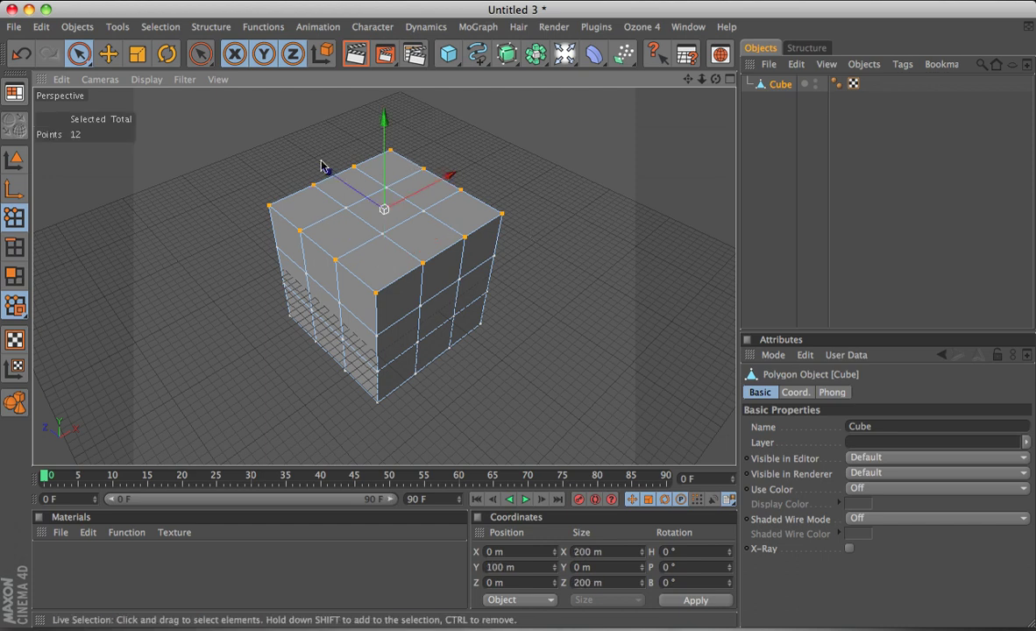
{"action": "left_click_drag", "start_coordinate": [435, 244], "coordinate": [491, 230], "text": "alt"}
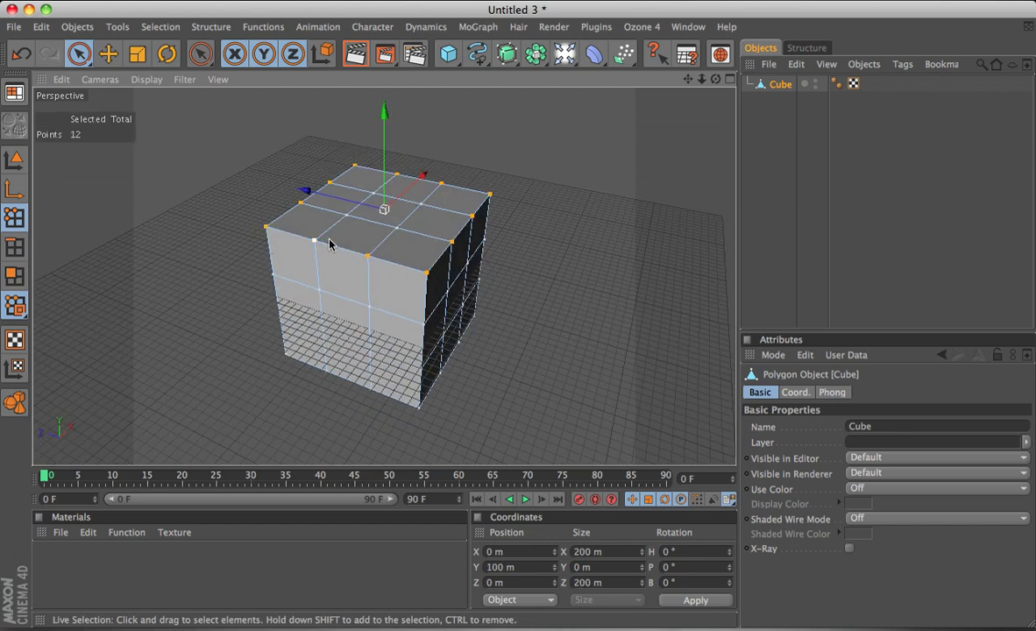
{"action": "left_click_drag", "start_coordinate": [337, 245], "coordinate": [338, 247], "text": "alt"}
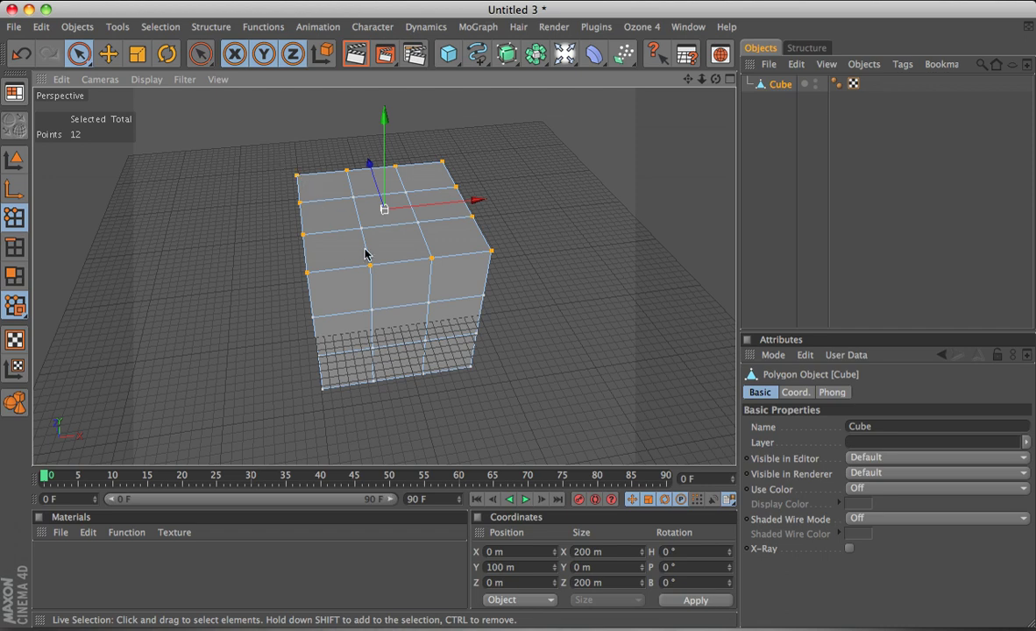
{"action": "left_click_drag", "start_coordinate": [366, 254], "coordinate": [315, 259], "text": "alt"}
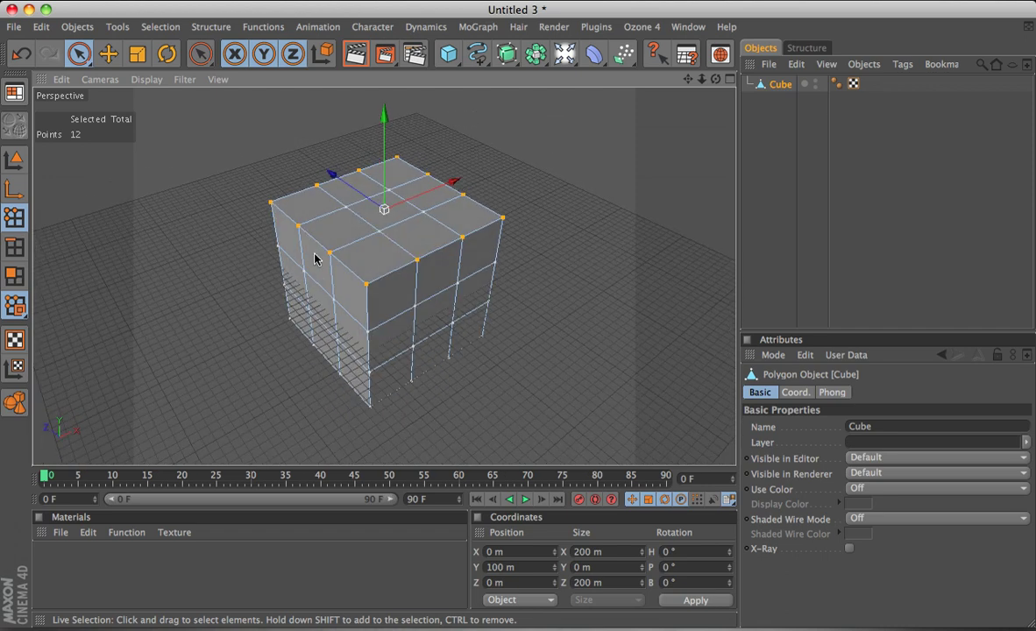
In edge mode, select all vertical edges along the cube's four corners.
{"action": "left_click", "coordinate": [12, 248]}
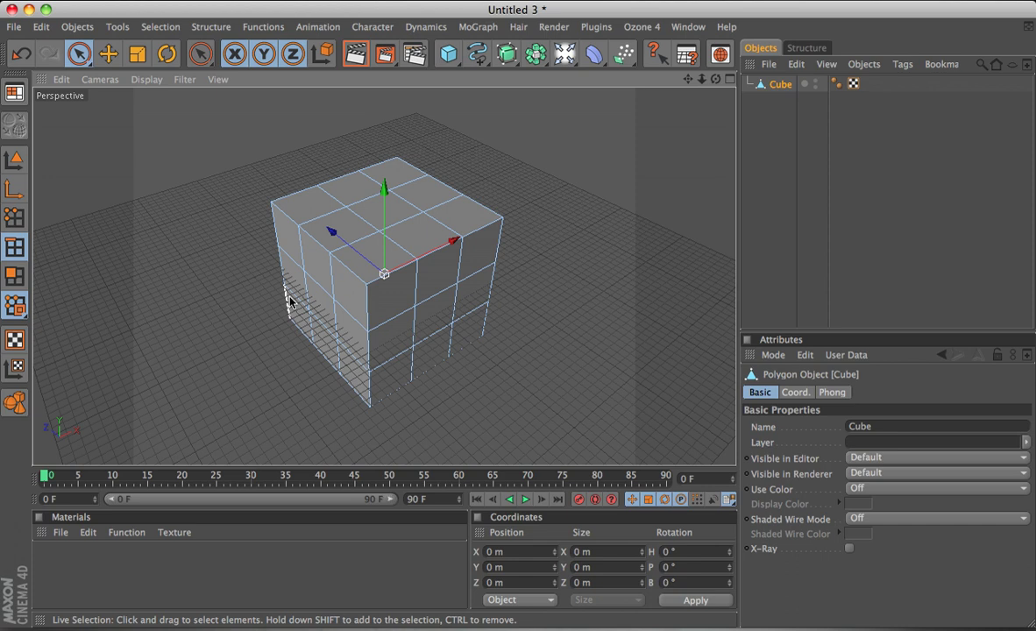
{"action": "left_click_drag", "start_coordinate": [289, 302], "coordinate": [265, 232], "text": "alt"}
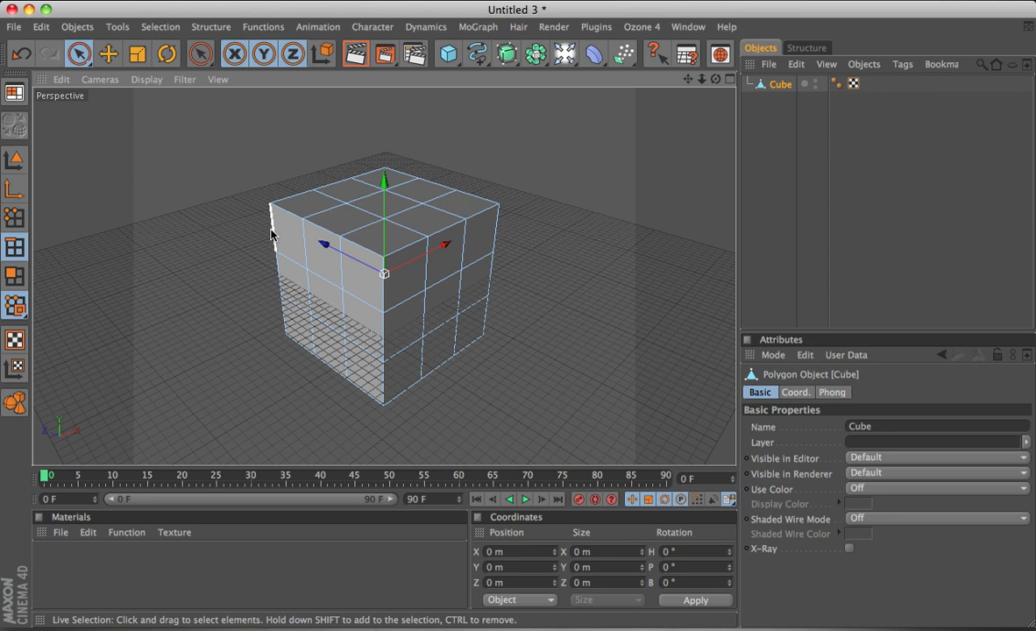
{"action": "mouse_move", "coordinate": [270, 230]}
{"action": "left_mouse_down"}
{"action": "mouse_move", "coordinate": [253, 266]}
{"action": "mouse_move", "coordinate": [280, 317]}
{"action": "left_mouse_up"}
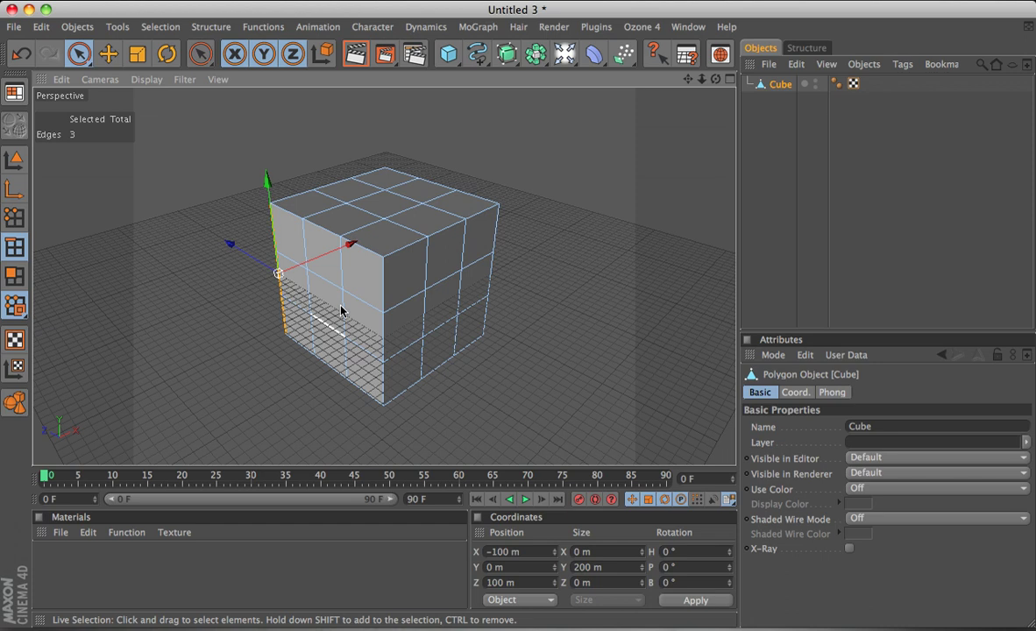
{"action": "left_click", "coordinate": [384, 285], "text": "shift"}
{"action": "left_click", "coordinate": [384, 330], "text": "shift"}
{"action": "left_click", "coordinate": [384, 385], "text": "shift"}
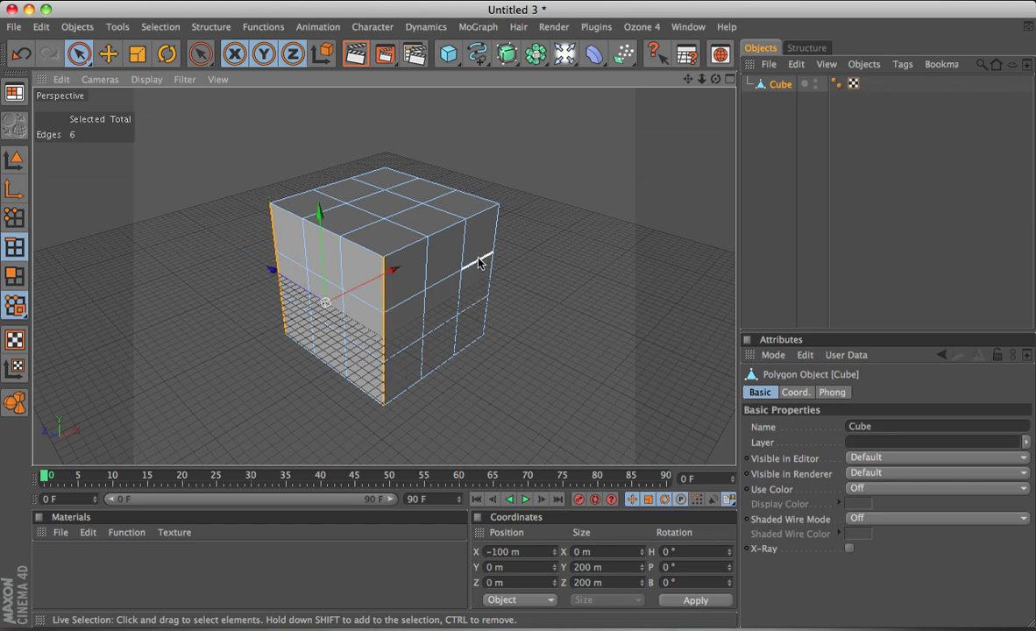
{"action": "left_click_drag", "start_coordinate": [498, 221], "coordinate": [490, 316], "text": "shift"}
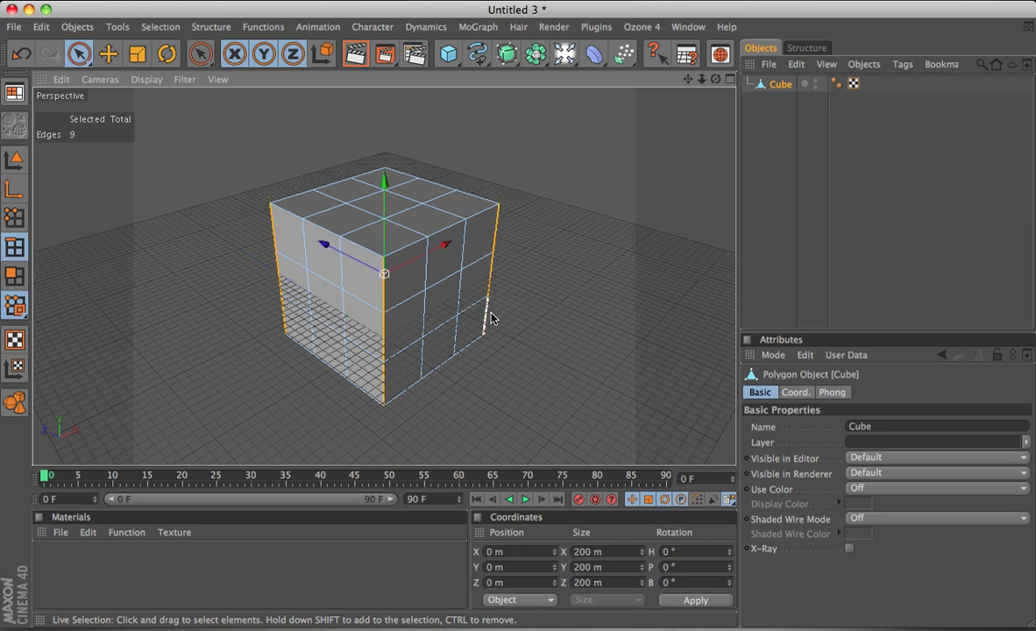
{"action": "left_click_drag", "start_coordinate": [520, 284], "coordinate": [342, 284], "text": "alt"}
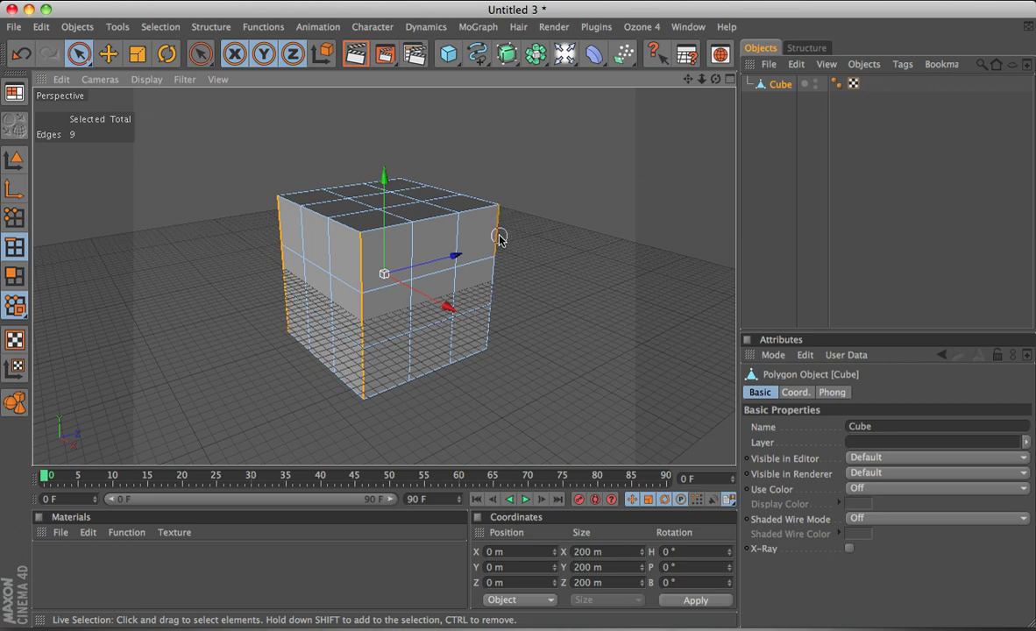
{"action": "left_click_drag", "start_coordinate": [486, 327], "coordinate": [486, 344], "text": "shift"}
Add the outer edges along three sides of the cube's bottom face to the edge selection.
{"action": "left_click_drag", "start_coordinate": [481, 345], "coordinate": [482, 158], "text": "alt"}
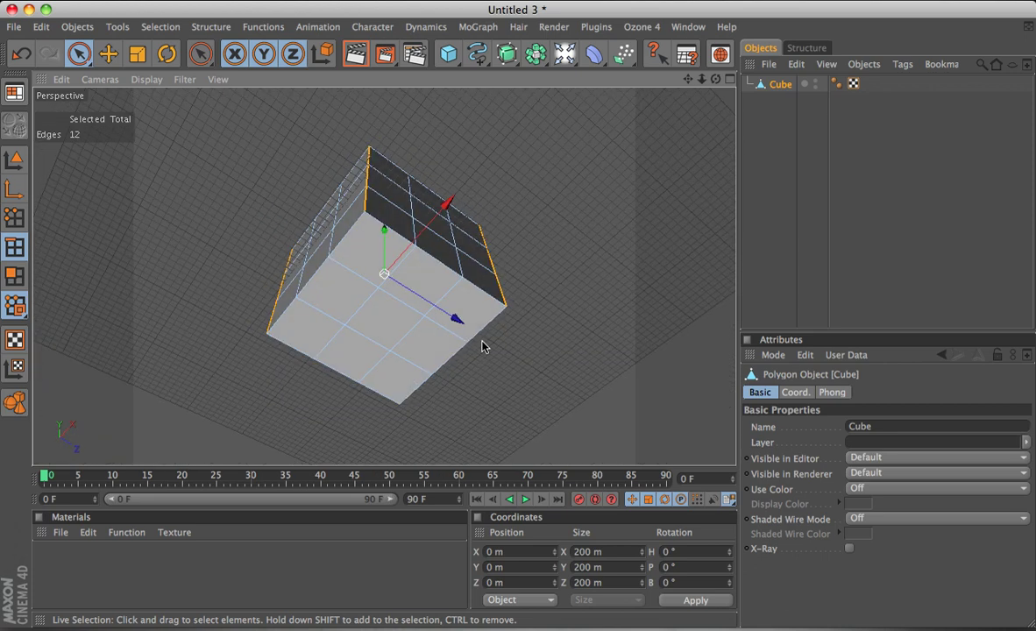
{"action": "mouse_move", "coordinate": [306, 349]}
{"action": "left_mouse_down", "text": "shift"}
{"action": "mouse_move", "coordinate": [364, 412]}
{"action": "mouse_move", "coordinate": [446, 389]}
{"action": "mouse_move", "coordinate": [475, 359]}
{"action": "mouse_move", "coordinate": [488, 297]}
{"action": "mouse_move", "coordinate": [465, 280]}
{"action": "left_mouse_up", "text": "shift"}
{"action": "left_click", "coordinate": [382, 221], "text": "shift"}
{"action": "left_click_drag", "start_coordinate": [347, 259], "coordinate": [390, 377], "text": "alt"}
{"action": "left_click_drag", "start_coordinate": [252, 293], "coordinate": [274, 207], "text": "alt"}
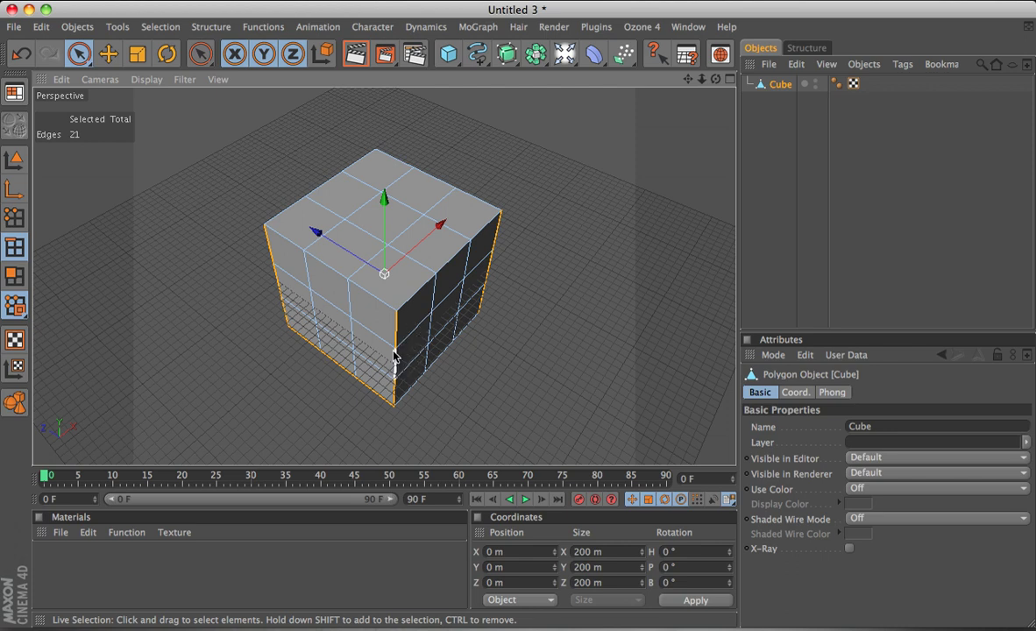
{"action": "left_click_drag", "start_coordinate": [394, 354], "coordinate": [395, 359], "text": "alt"}
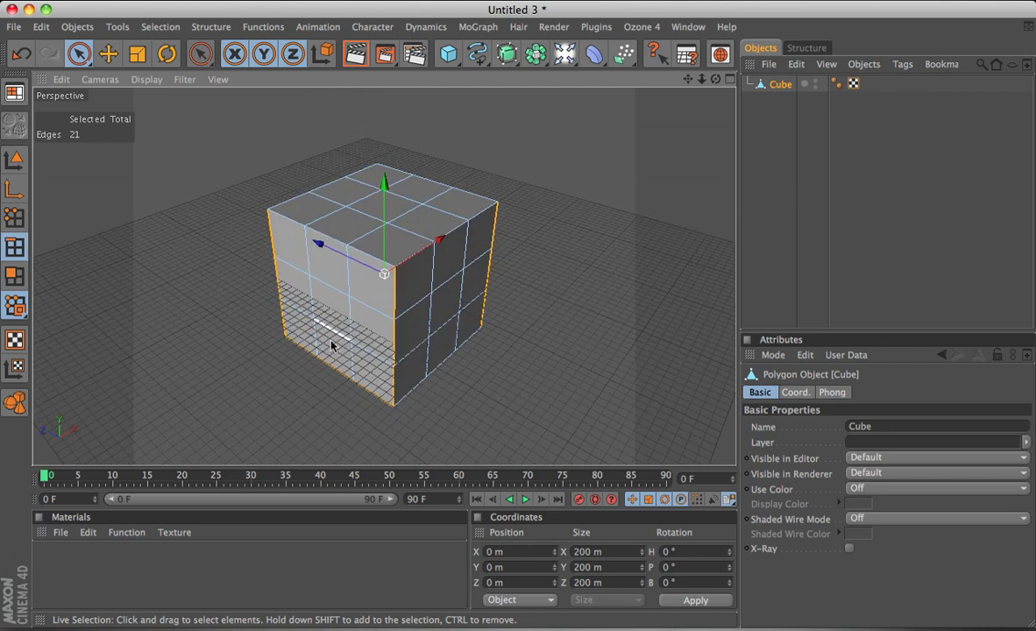
Return to point mode and switch the interface to the BP UV Edit layout.
{"action": "key", "text": "Return"}
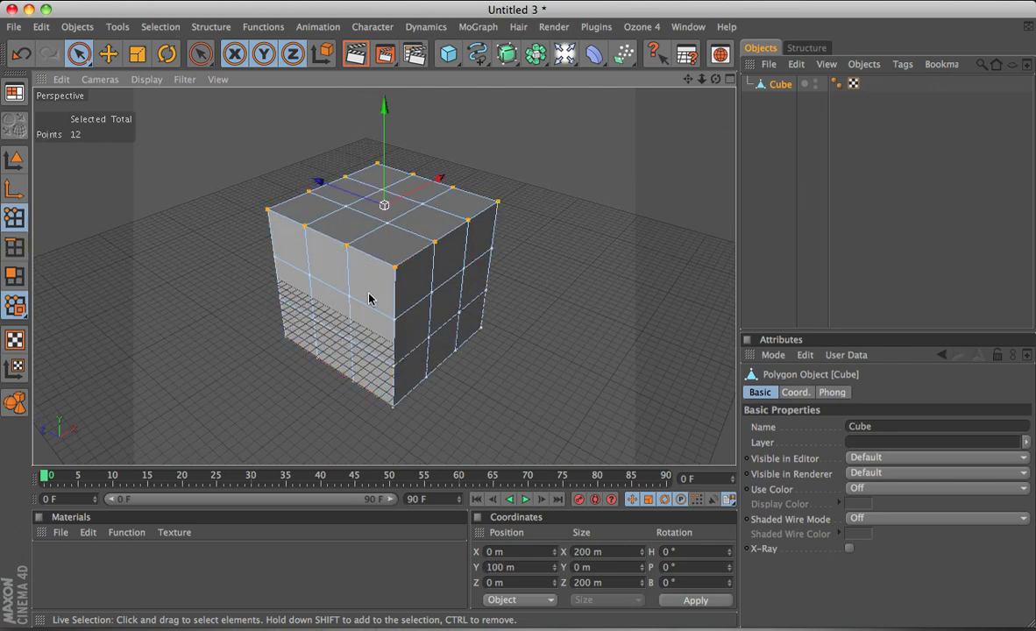
{"action": "left_click", "coordinate": [14, 92]}
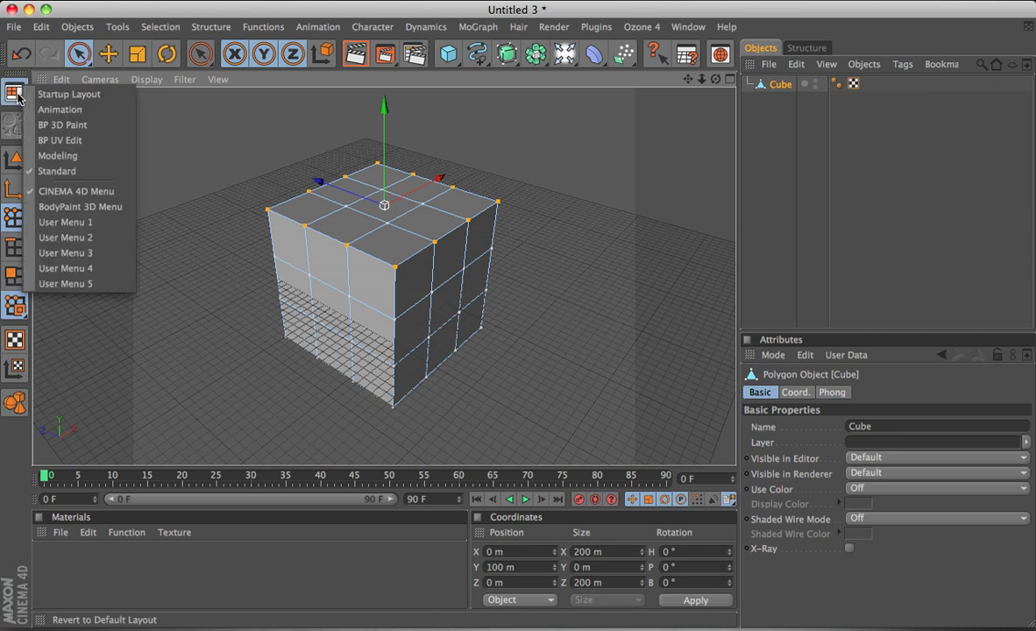
{"action": "left_click", "coordinate": [75, 144]}
{"action": "left_click_drag", "start_coordinate": [270, 235], "coordinate": [307, 232], "text": "alt"}
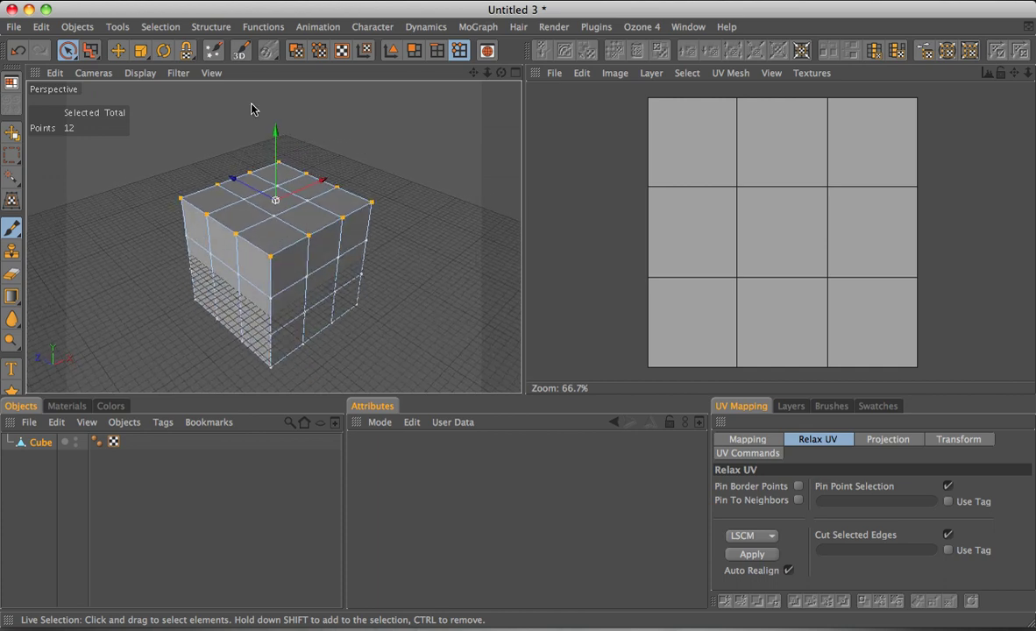
Run the BodyPaint 3D Setup Wizard on the cube with its default settings, creating a material with a Color channel.
{"action": "left_click", "coordinate": [214, 51]}
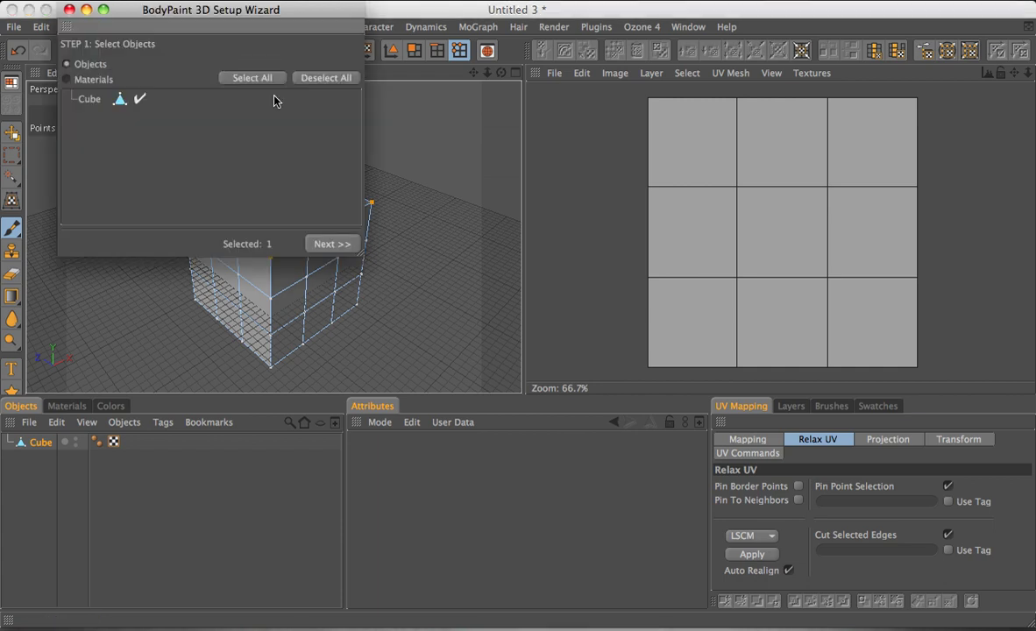
{"action": "left_click", "coordinate": [329, 245]}
{"action": "left_click", "coordinate": [347, 248]}
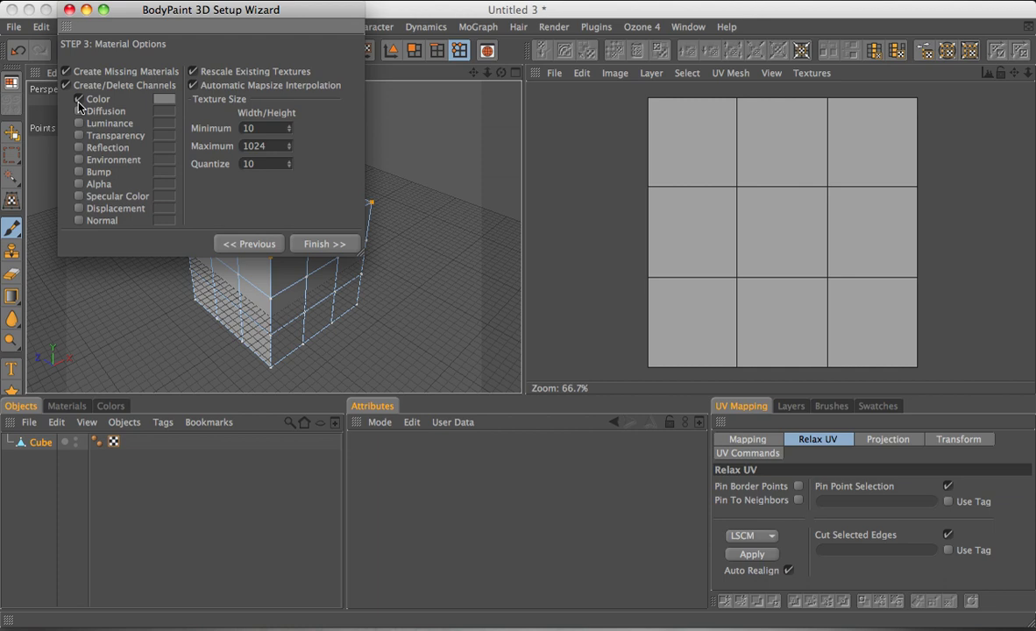
{"action": "left_click", "coordinate": [317, 247]}
{"action": "left_click", "coordinate": [321, 246]}
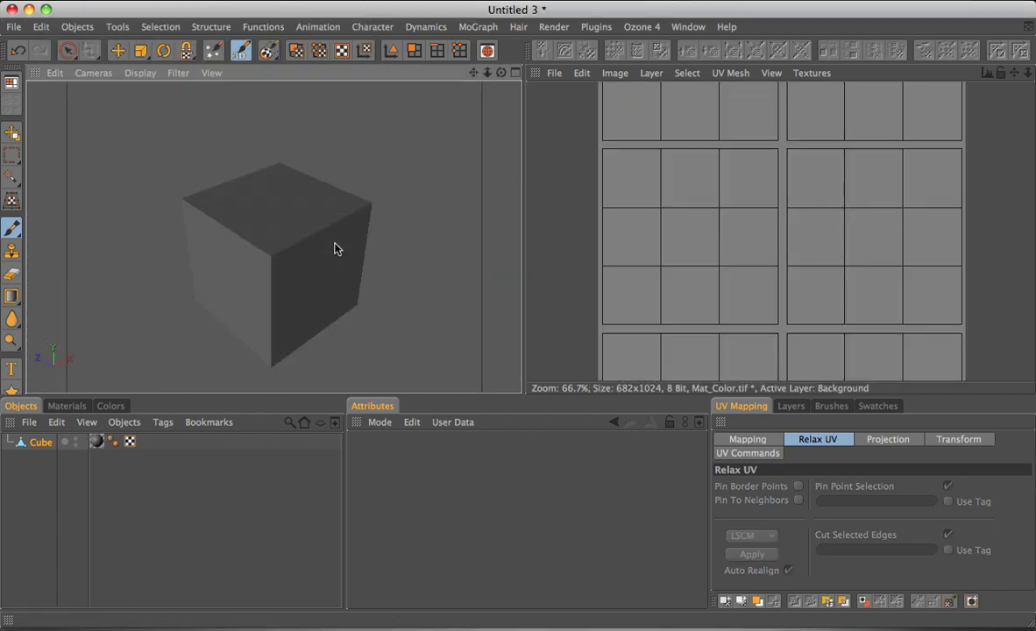
{"action": "left_click_drag", "start_coordinate": [351, 247], "coordinate": [382, 264], "text": "alt"}
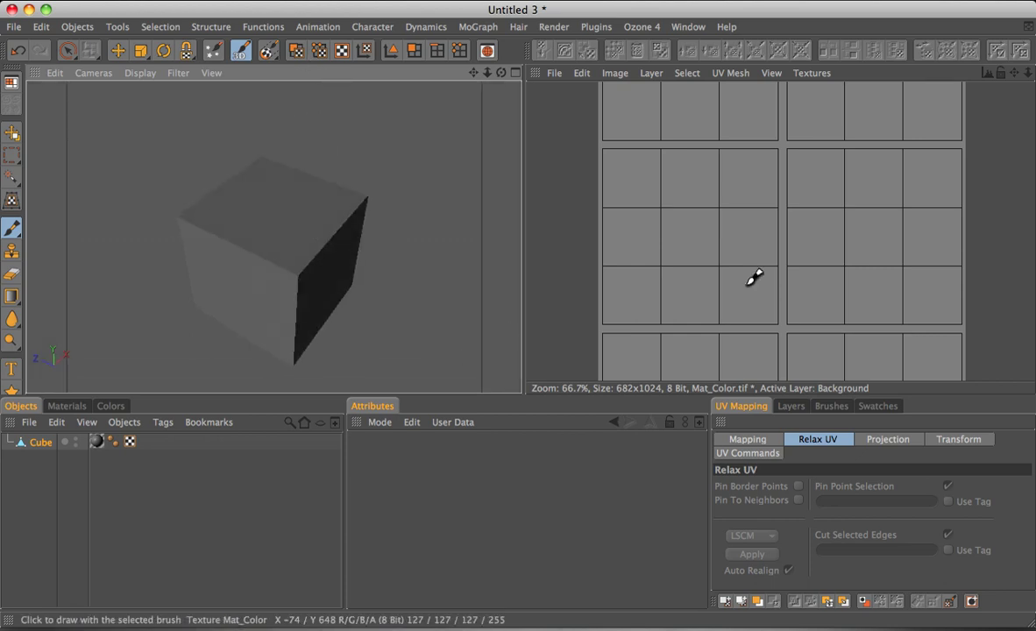
Resize the cube's colour texture to a width of 1024, matching its height.
{"action": "scroll", "coordinate": [834, 283], "scroll_direction": "down", "scroll_amount": 2}
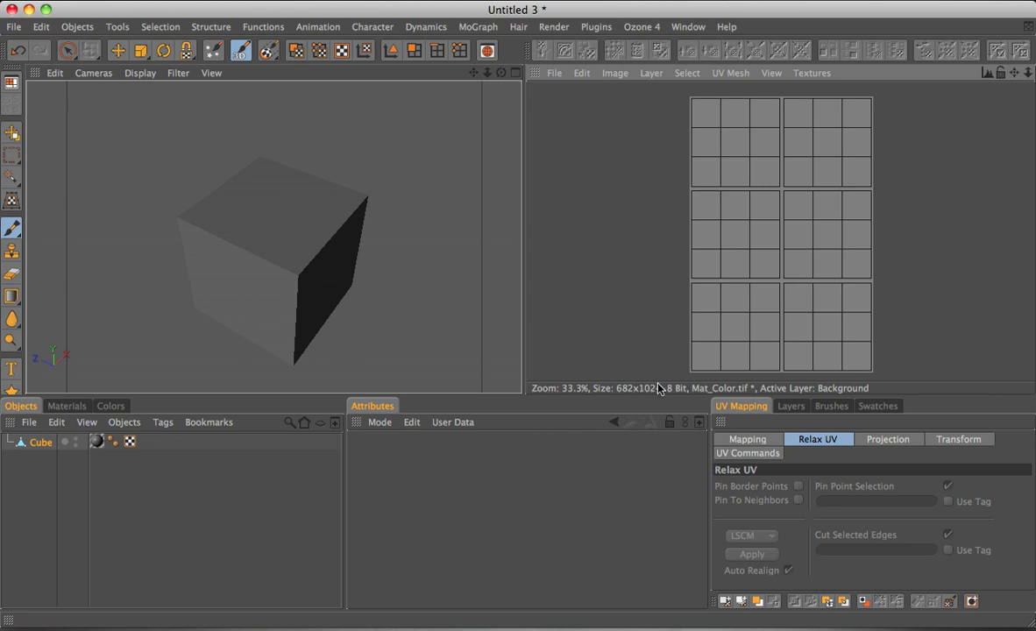
{"action": "left_click", "coordinate": [616, 74]}
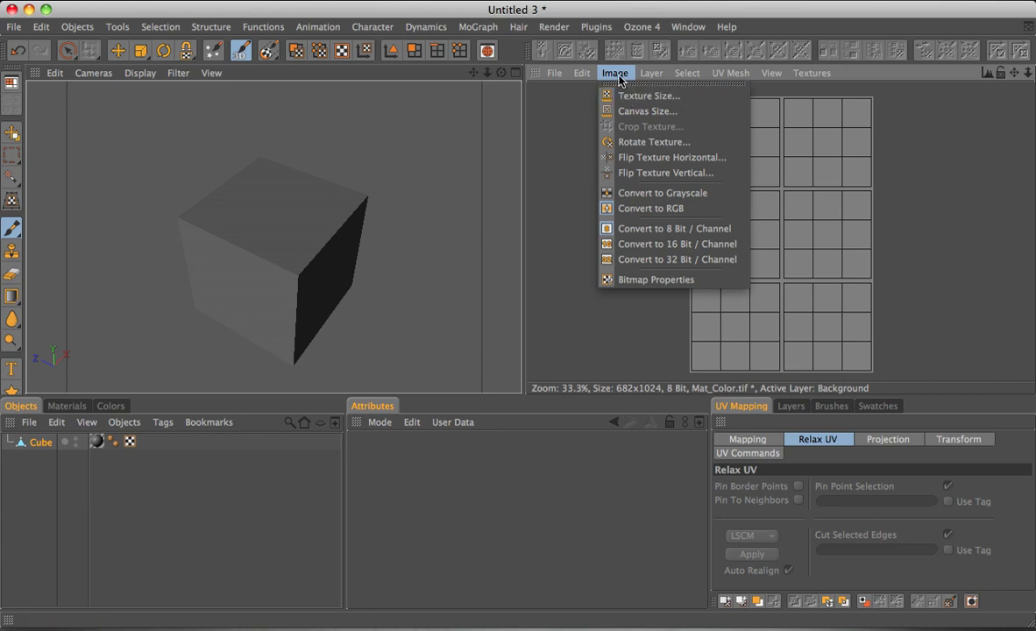
{"action": "left_click", "coordinate": [640, 96]}
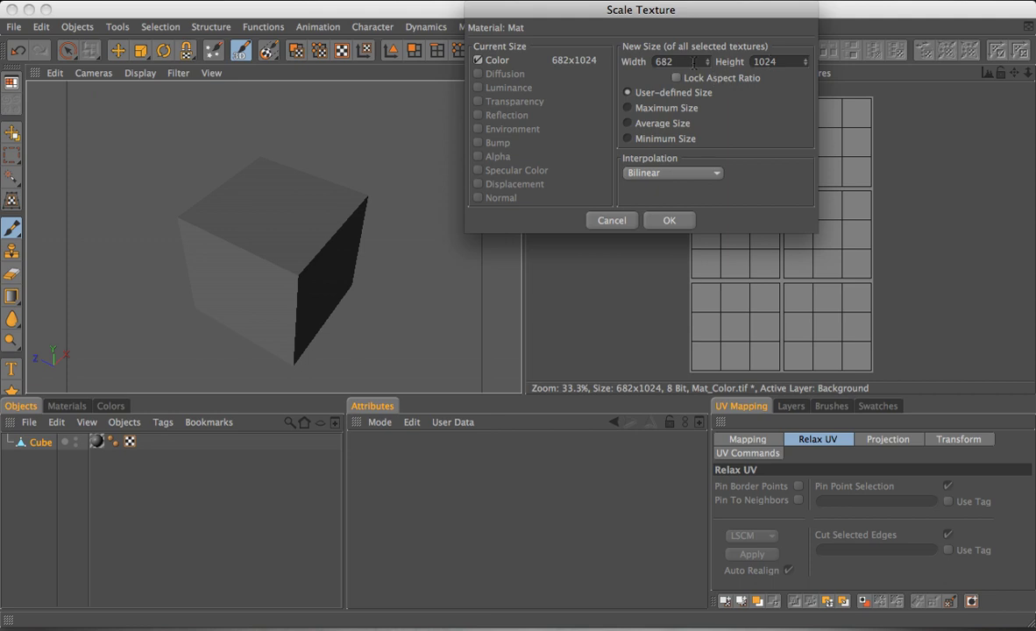
{"action": "left_click_drag", "start_coordinate": [694, 61], "coordinate": [643, 62]}
{"action": "type", "text": "1024"}
{"action": "left_click", "coordinate": [667, 221]}
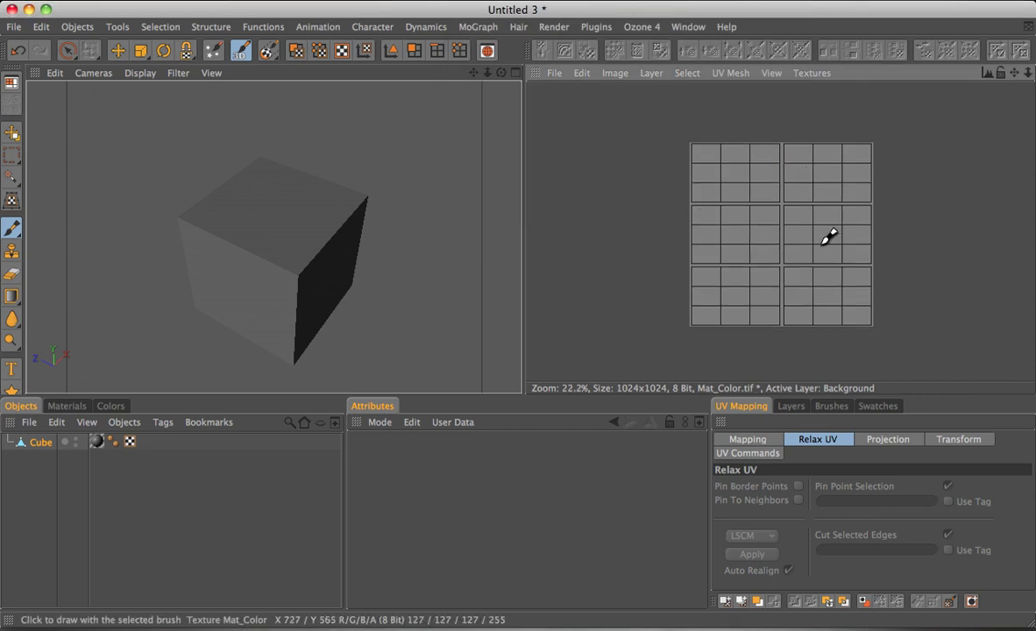
{"action": "scroll", "coordinate": [829, 237], "scroll_direction": "up", "scroll_amount": 1}
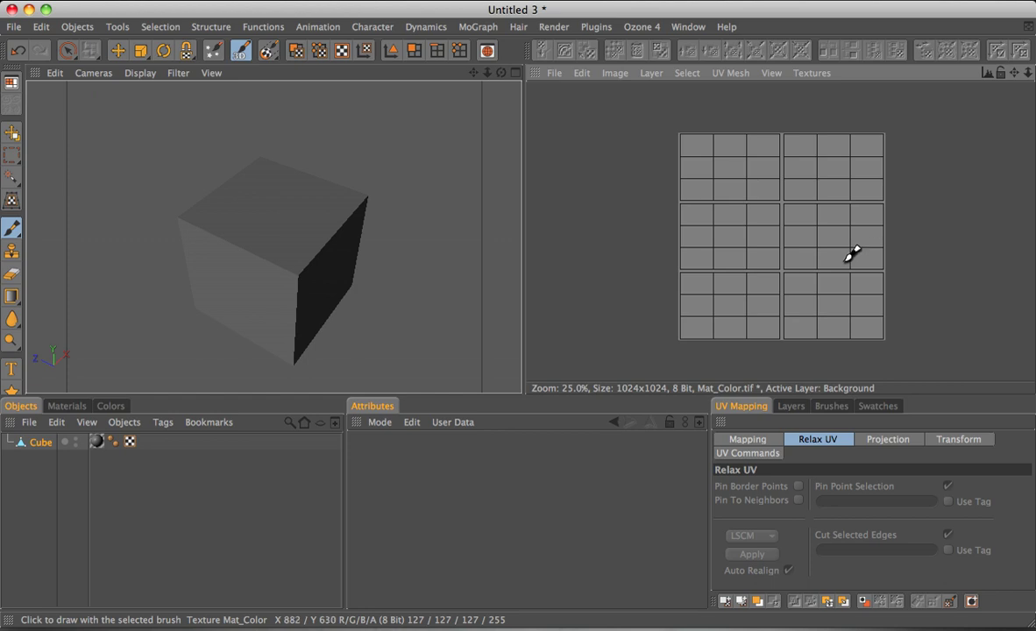
Apply a Frontal UV projection to the cube from the Top view in UV polygon mode.
{"action": "left_click", "coordinate": [459, 50]}
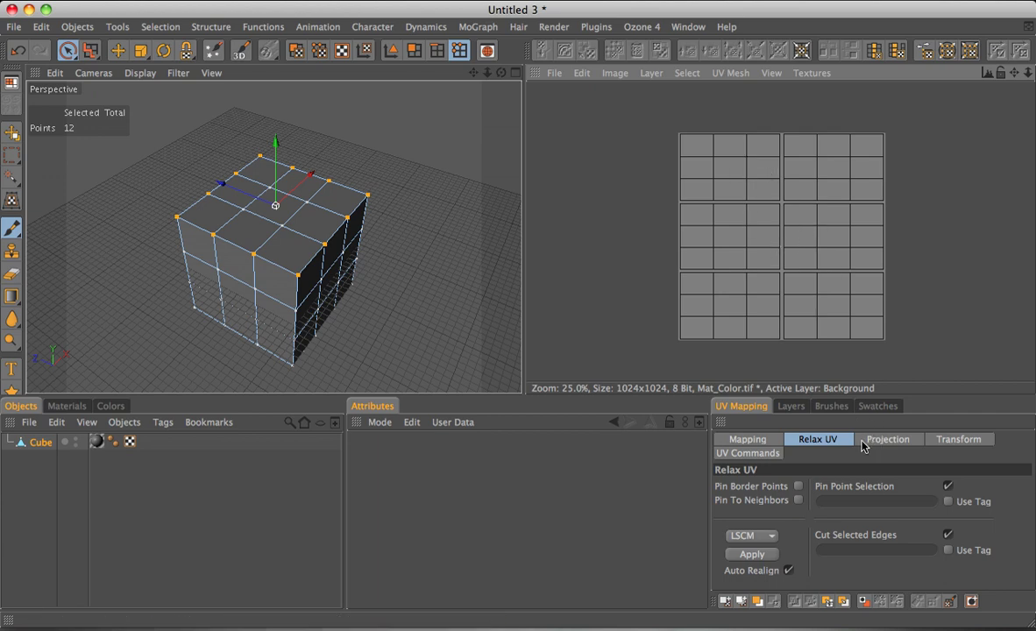
{"action": "left_click", "coordinate": [896, 439]}
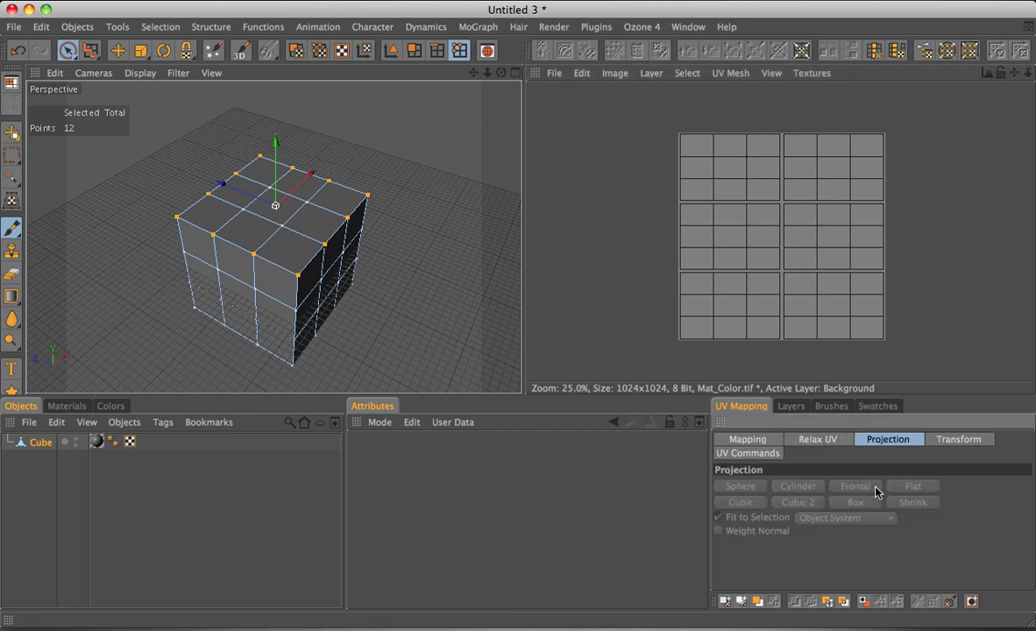
{"action": "left_click", "coordinate": [94, 73]}
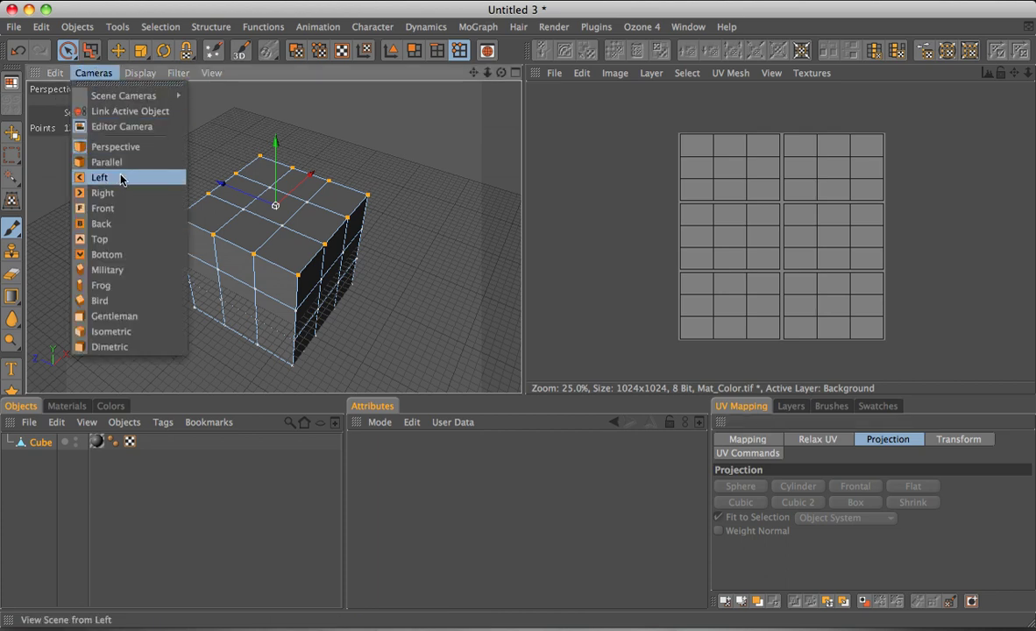
{"action": "left_click", "coordinate": [102, 240]}
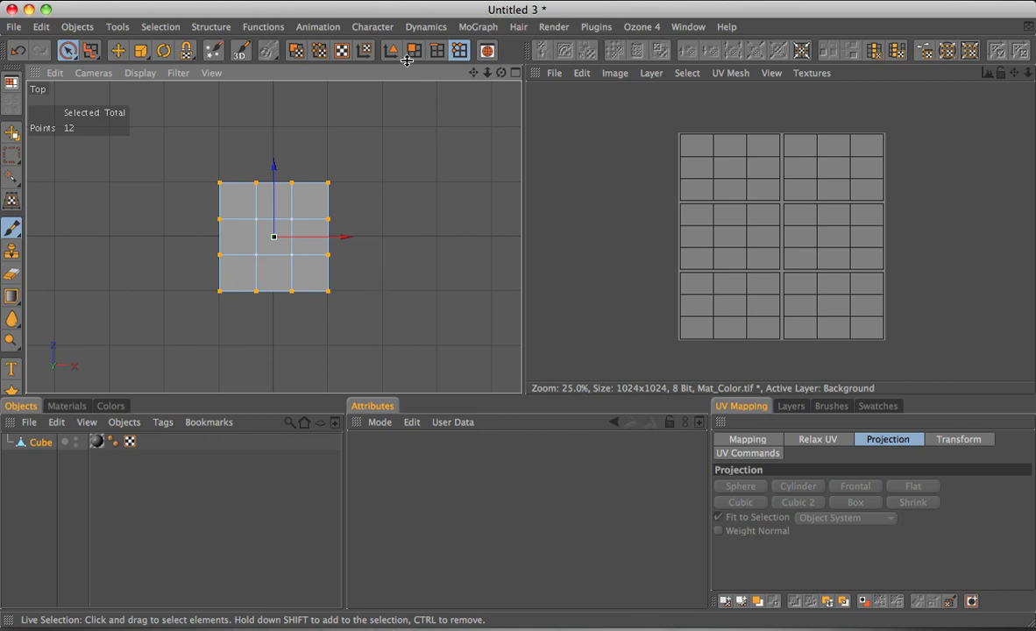
{"action": "left_click", "coordinate": [297, 50]}
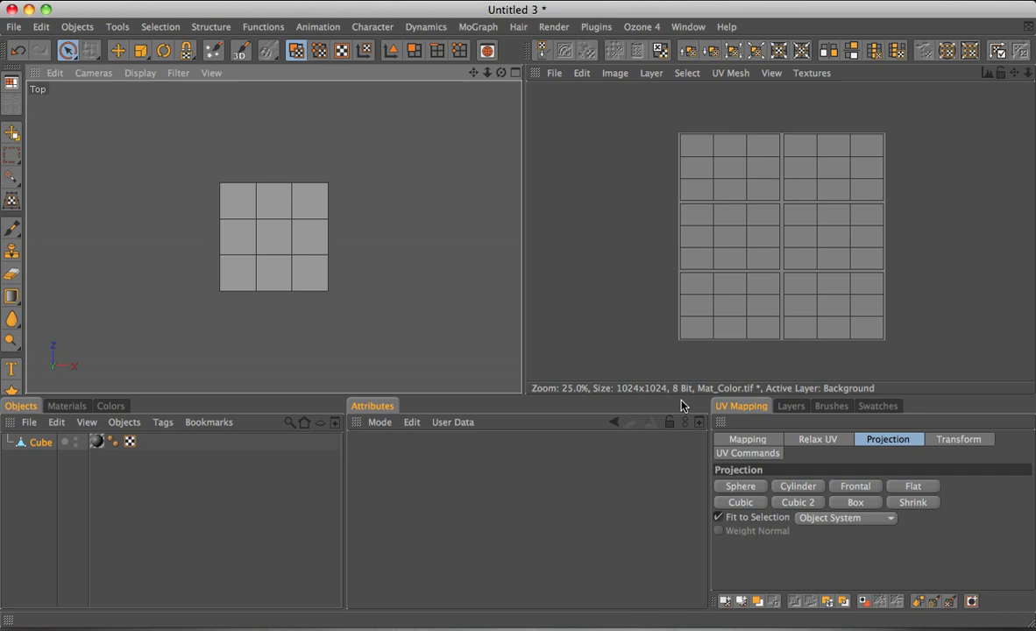
{"action": "left_click", "coordinate": [862, 489]}
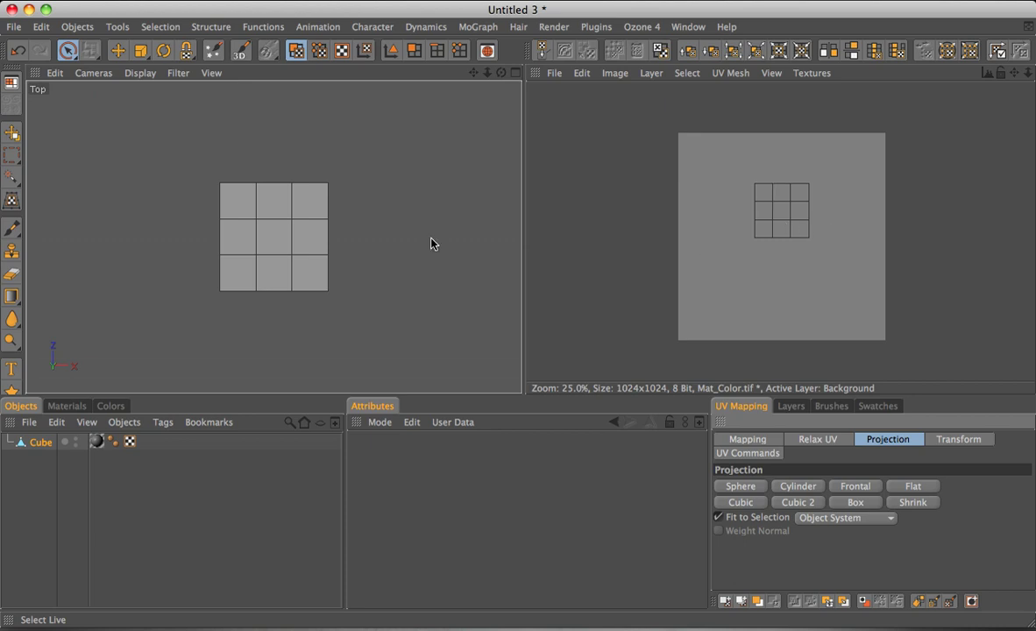
Return to the Perspective view and apply an LSCM Relax UV with the point selection pinned and the selected edges cut.
{"action": "left_click", "coordinate": [92, 73]}
{"action": "left_click", "coordinate": [116, 145]}
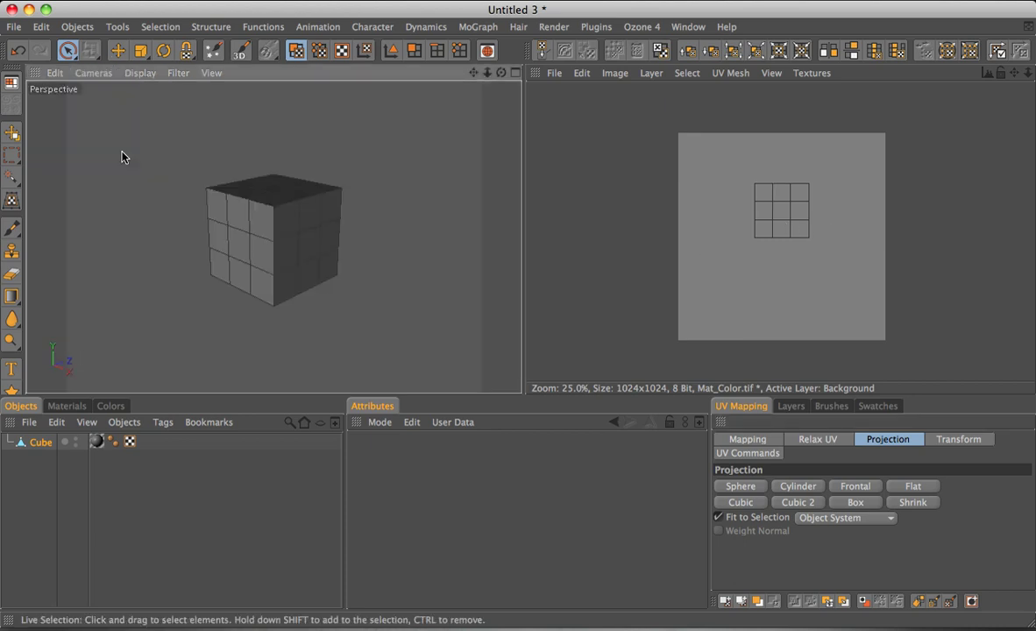
{"action": "scroll", "coordinate": [235, 206], "scroll_direction": "up", "scroll_amount": 5}
{"action": "scroll", "coordinate": [258, 217], "scroll_direction": "down", "scroll_amount": 3}
{"action": "left_click_drag", "start_coordinate": [285, 220], "coordinate": [619, 237], "text": "alt"}
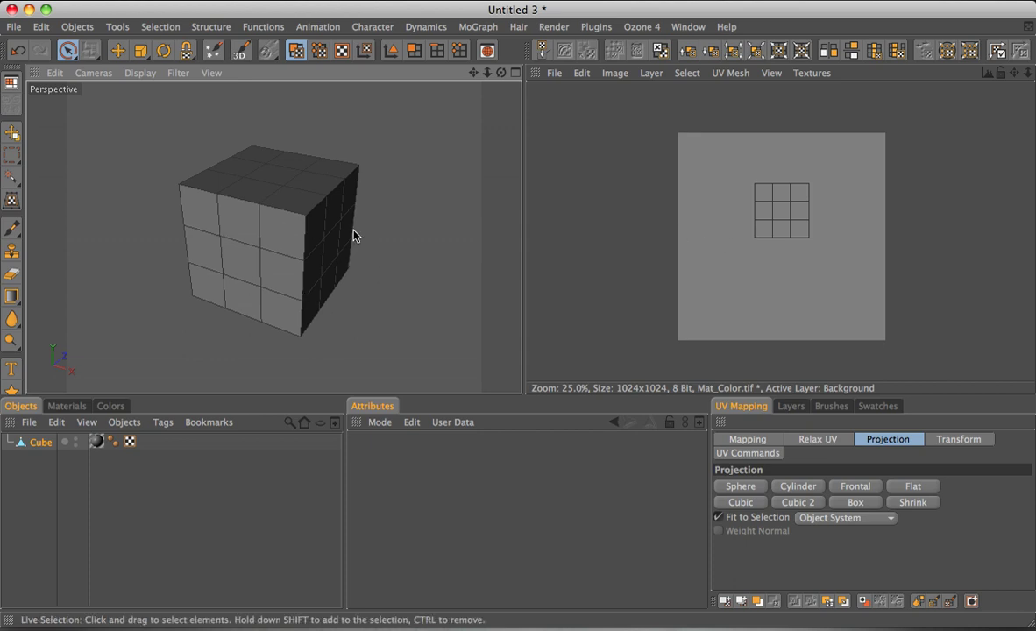
{"action": "left_click_drag", "start_coordinate": [353, 230], "coordinate": [263, 215], "text": "alt"}
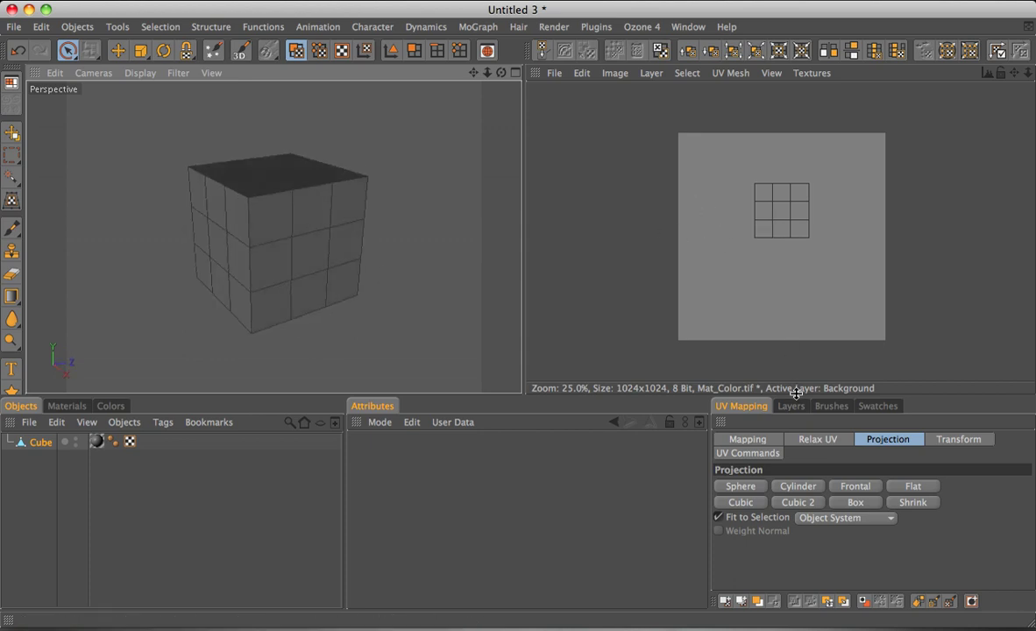
{"action": "left_click", "coordinate": [821, 441]}
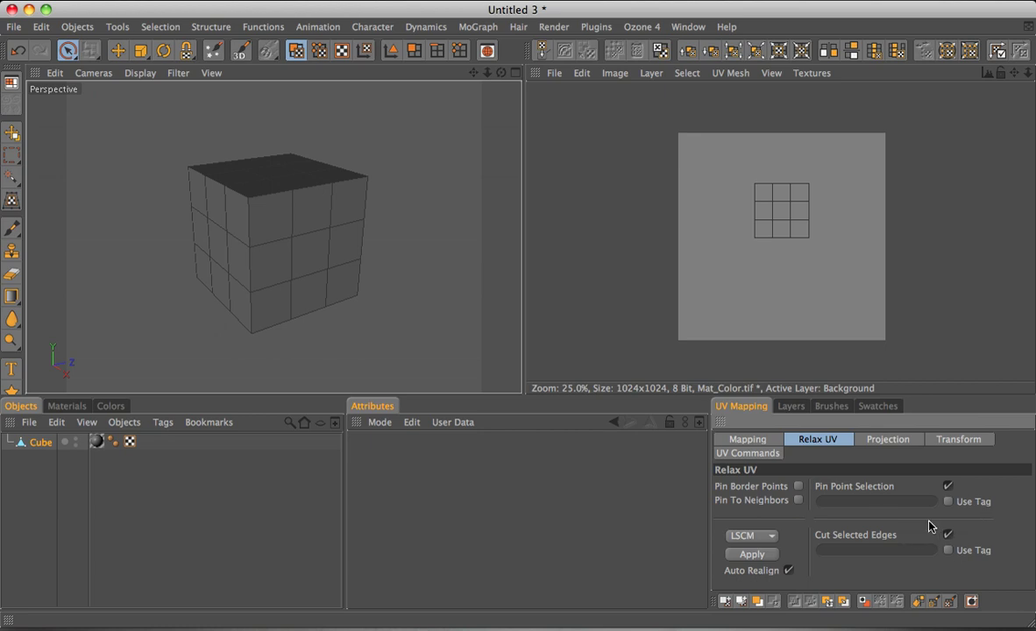
{"action": "left_click", "coordinate": [750, 555]}
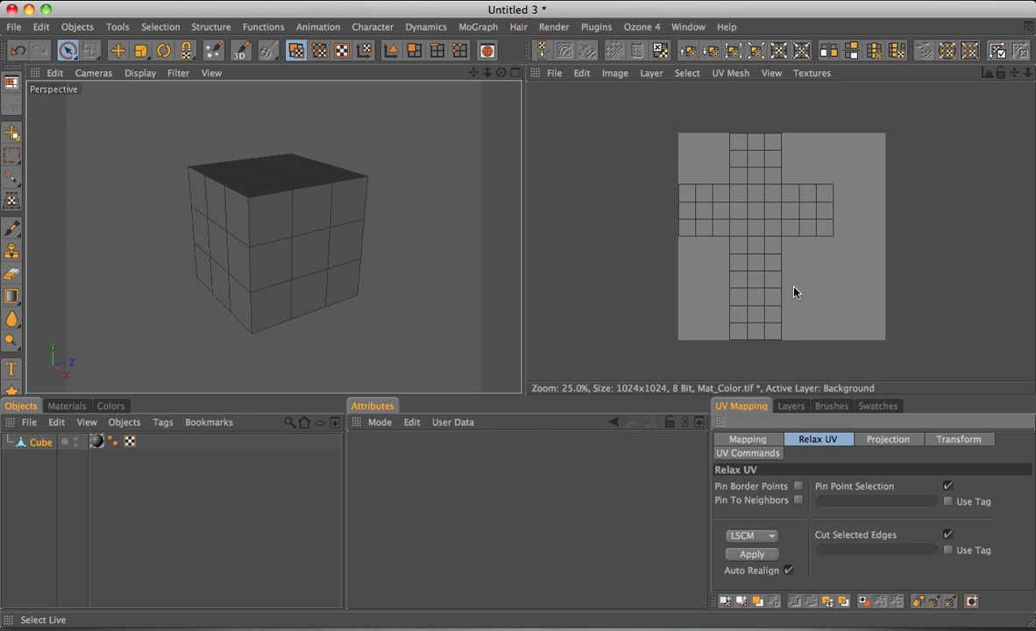
Select all UV polygons, try the Move, Scale and Rotate tools on the unfolded mesh, undo the changes and deselect.
{"action": "key", "text": "super+a"}
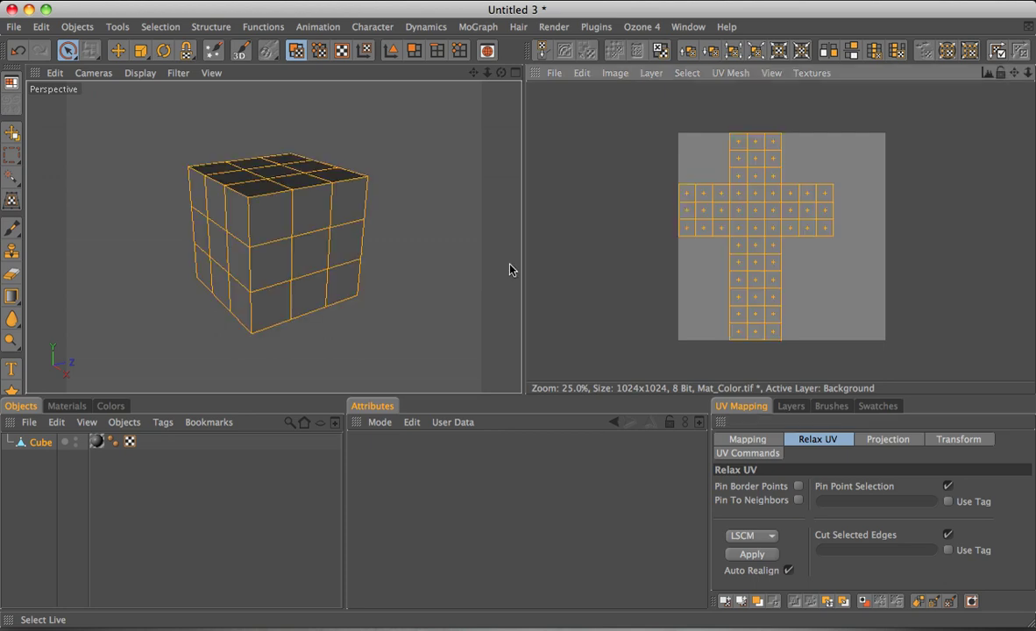
{"action": "left_click", "coordinate": [124, 55]}
{"action": "left_click_drag", "start_coordinate": [735, 241], "coordinate": [754, 211]}
{"action": "left_click", "coordinate": [140, 51]}
{"action": "left_click", "coordinate": [163, 51]}
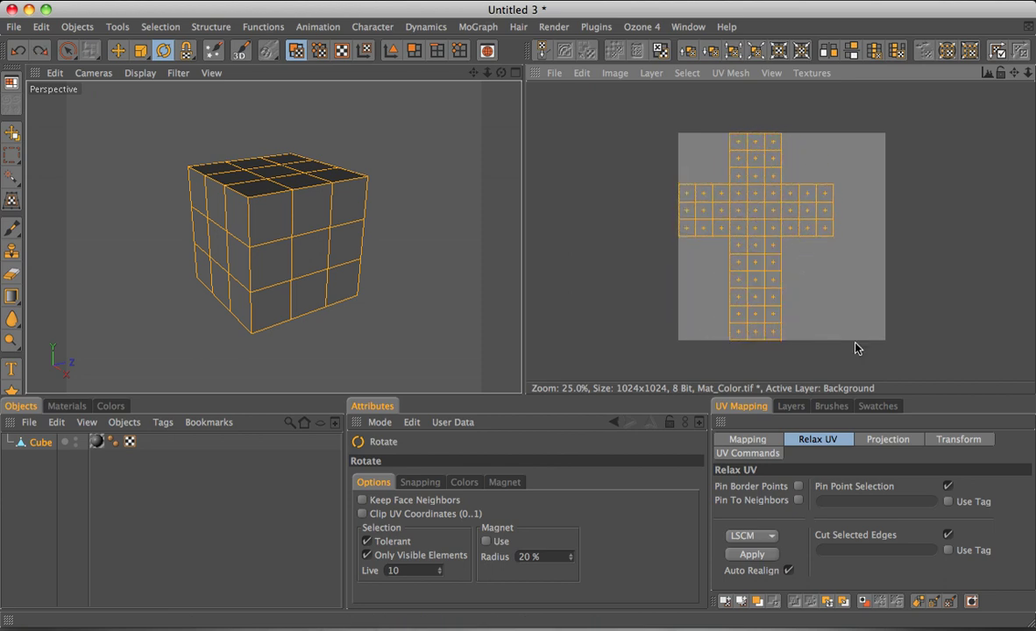
{"action": "left_click", "coordinate": [812, 288]}
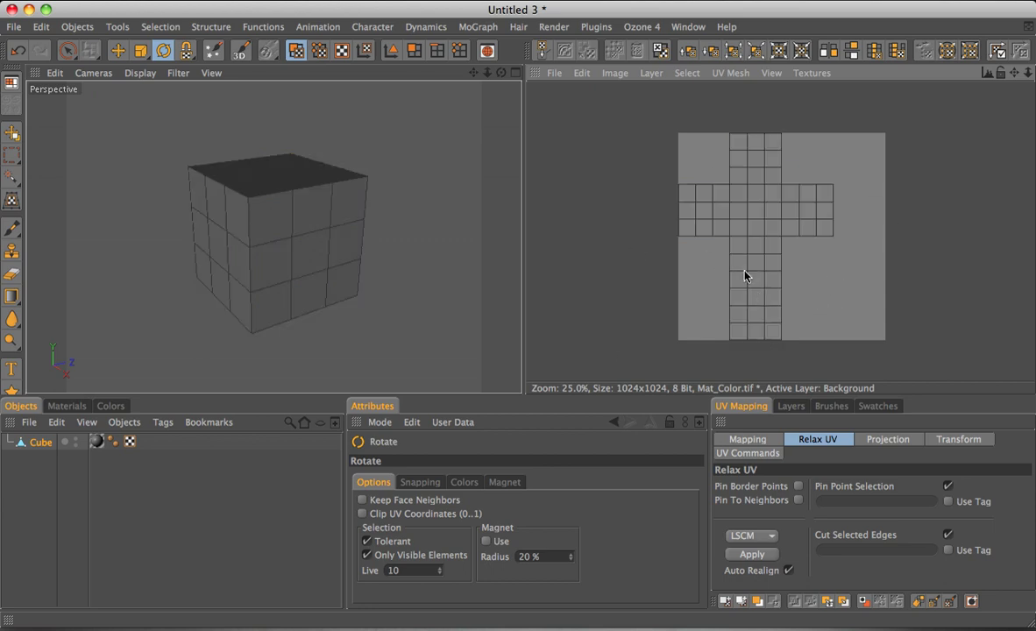
{"action": "left_click", "coordinate": [554, 73]}
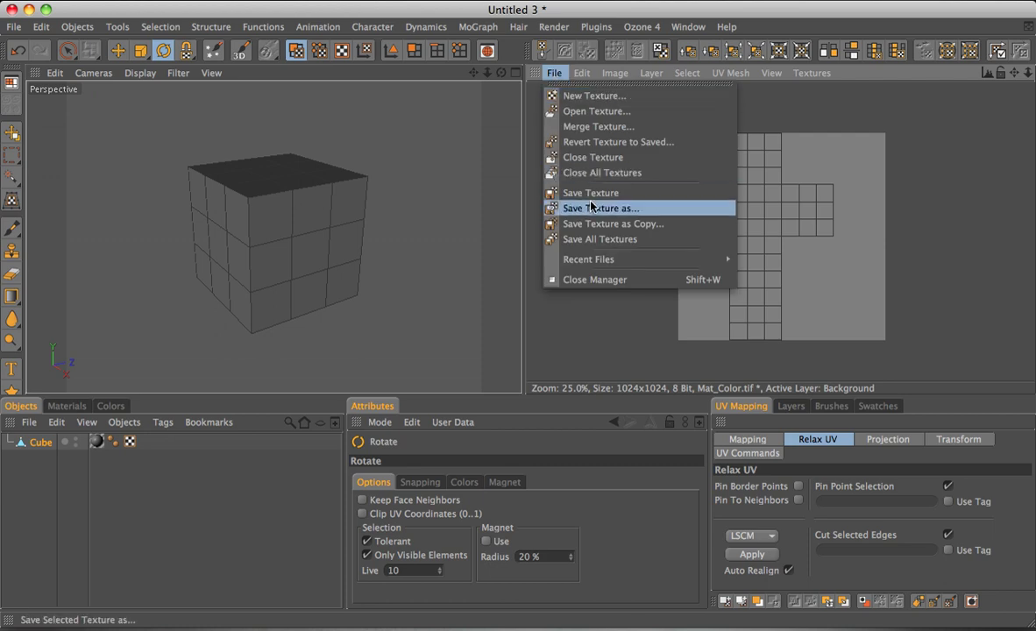
{"action": "left_click", "coordinate": [552, 74]}
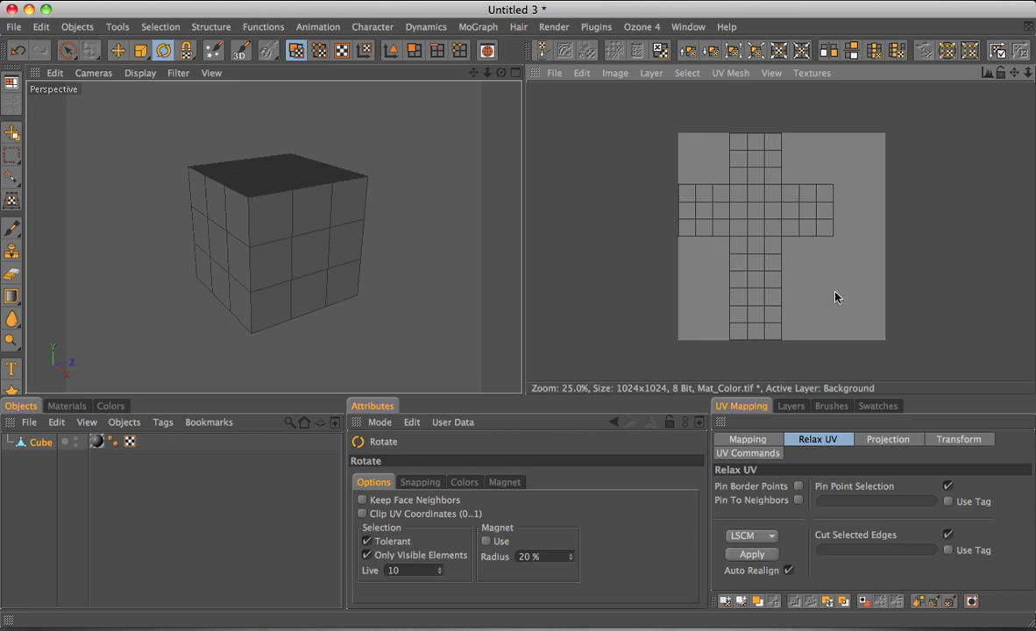
Add a new empty layer above the Background layer of the Mat_Color.tif texture.
{"action": "left_click", "coordinate": [791, 406]}
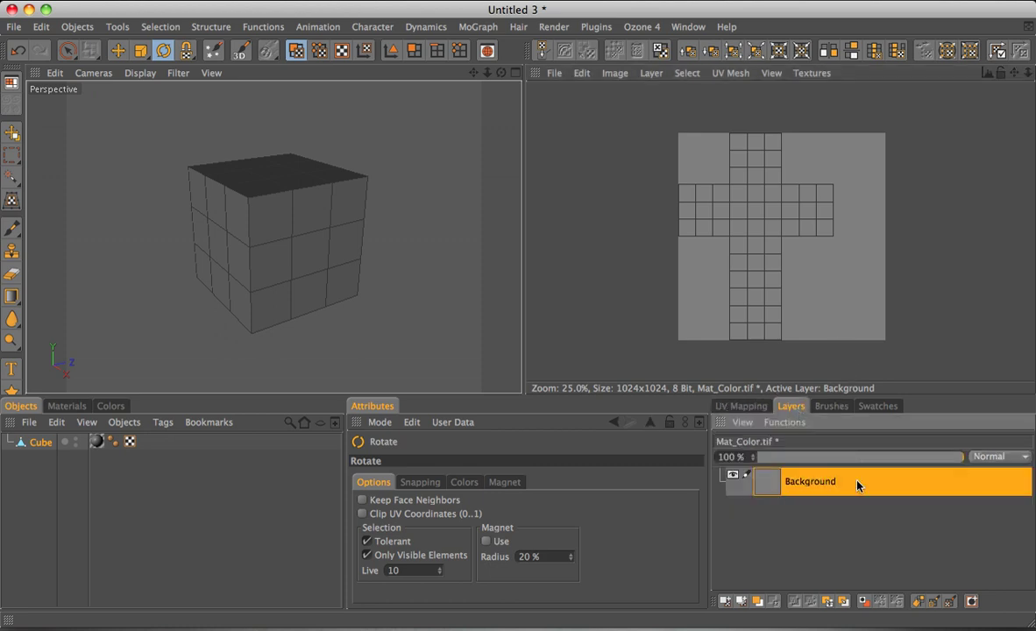
{"action": "left_click", "coordinate": [785, 423]}
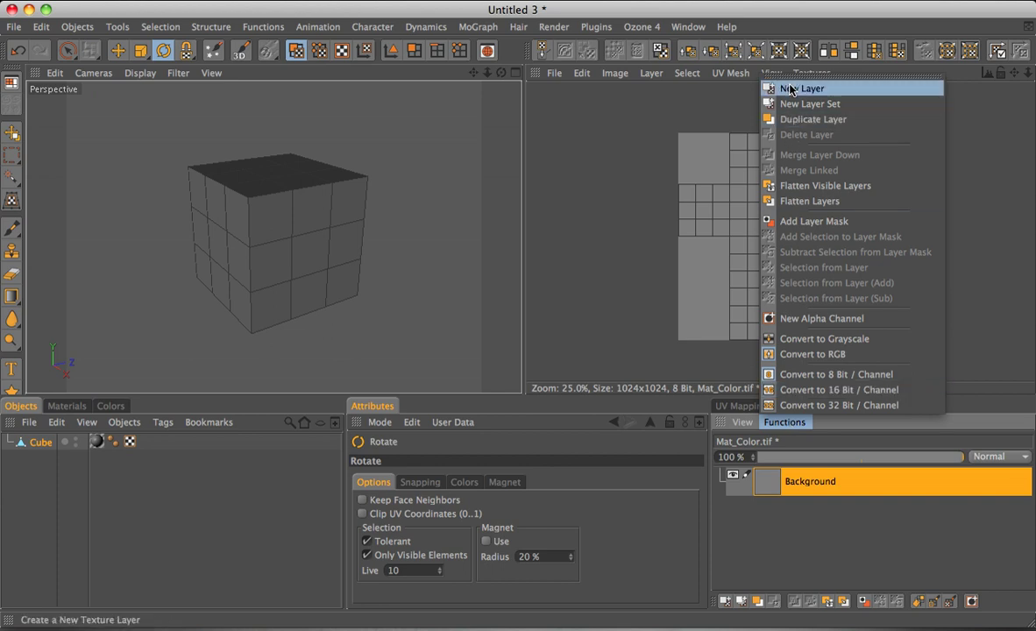
{"action": "left_click", "coordinate": [789, 423]}
{"action": "right_click", "coordinate": [815, 485]}
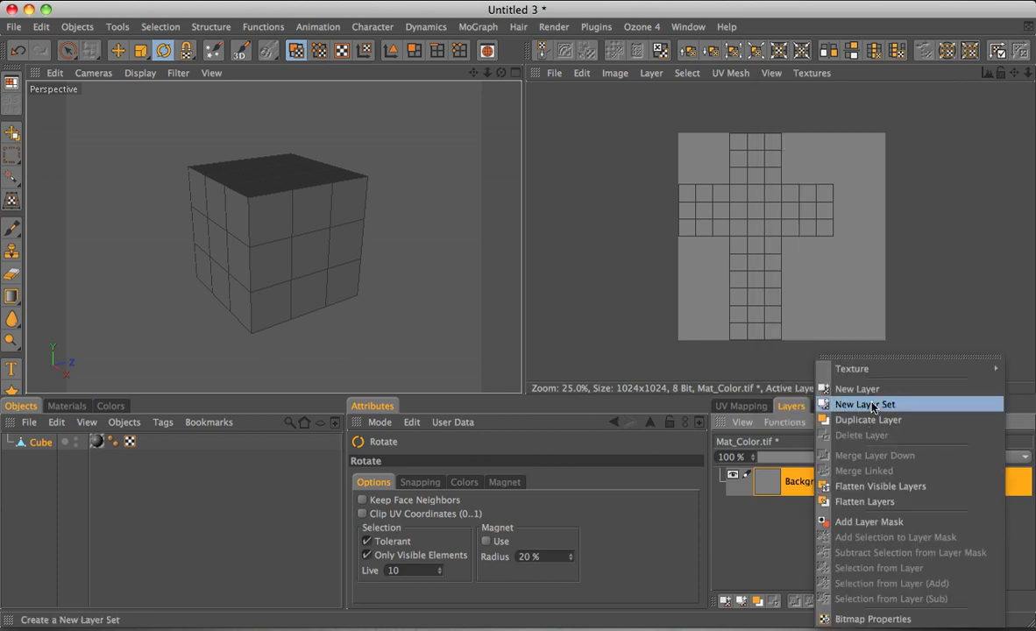
{"action": "left_click", "coordinate": [794, 359]}
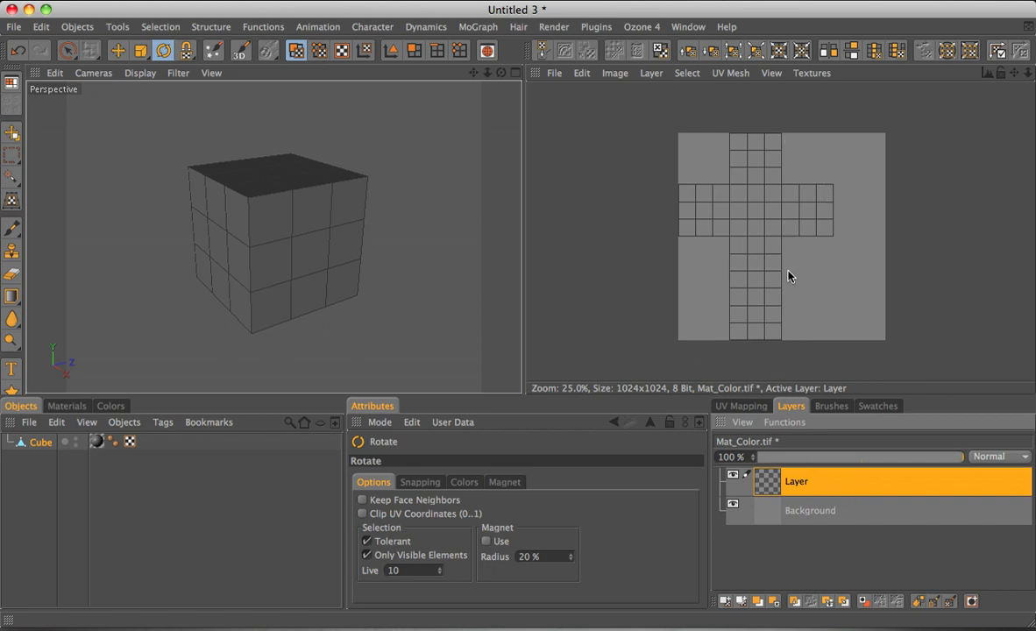
Activate the texture painting Brush and check its settings and the current paint colour.
{"action": "left_click", "coordinate": [12, 230]}
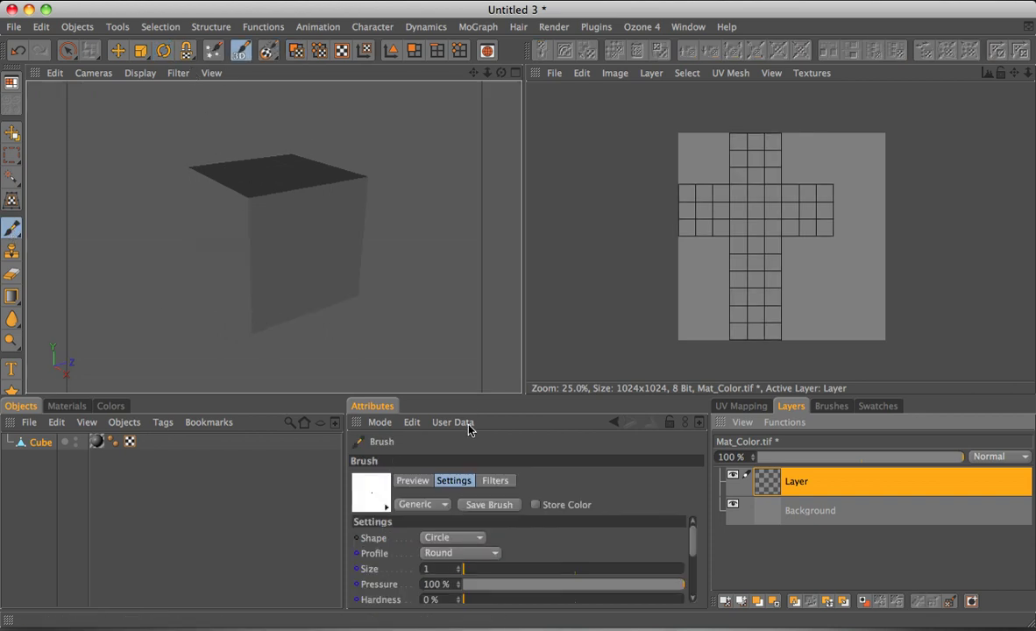
{"action": "left_click", "coordinate": [455, 480]}
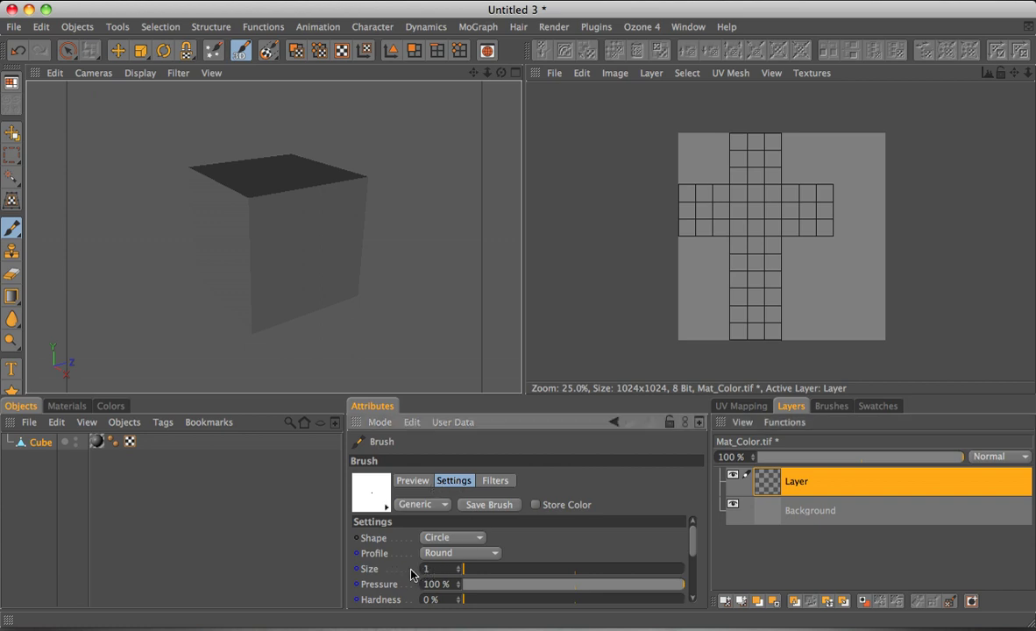
{"action": "scroll", "coordinate": [443, 554], "scroll_direction": "down", "scroll_amount": 1}
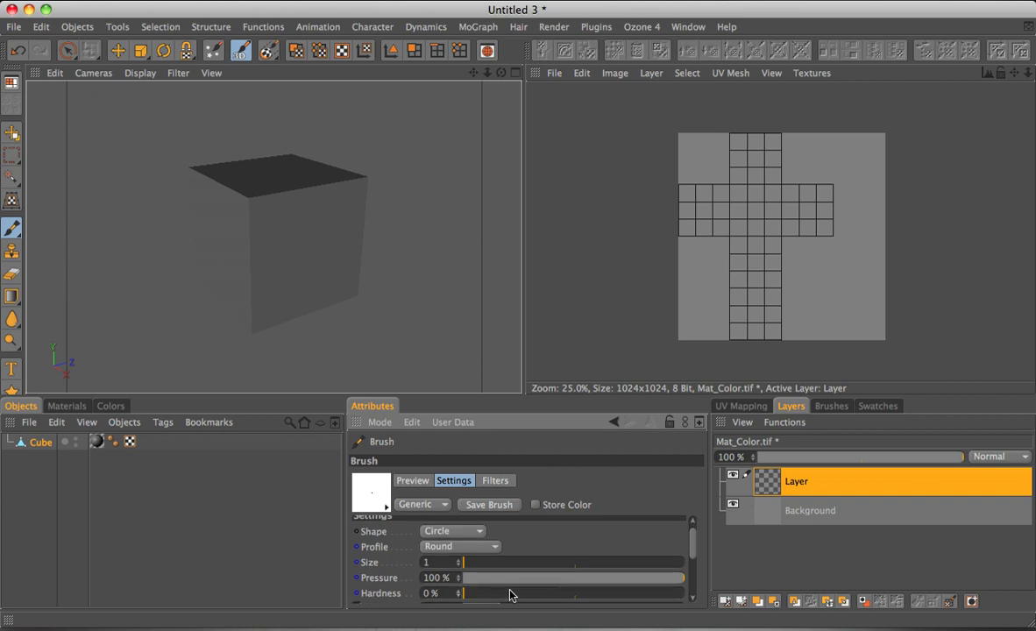
{"action": "scroll", "coordinate": [447, 582], "scroll_direction": "up", "scroll_amount": 1}
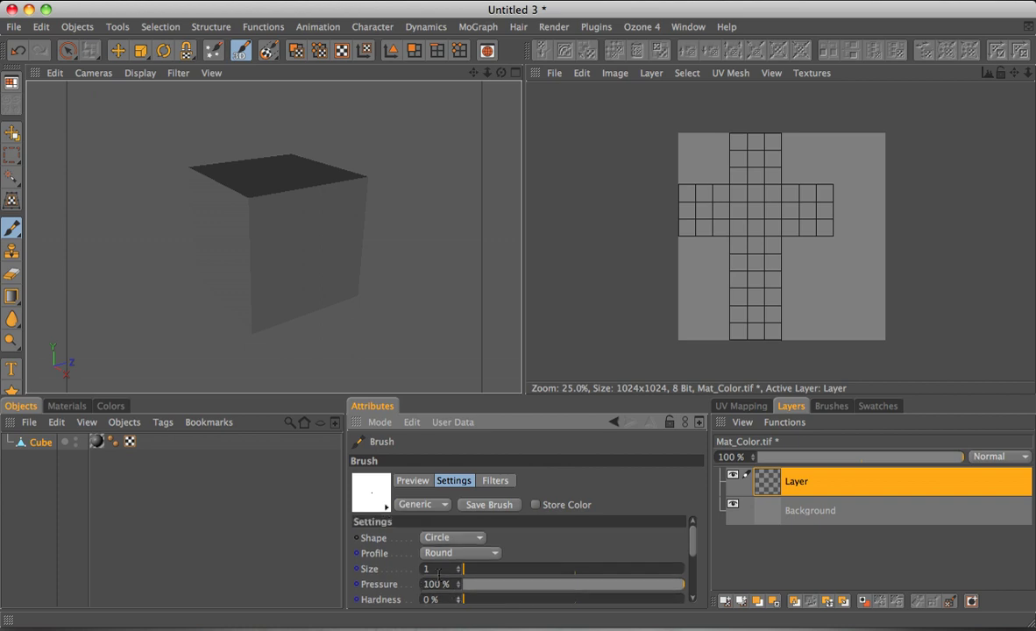
{"action": "left_click", "coordinate": [113, 406]}
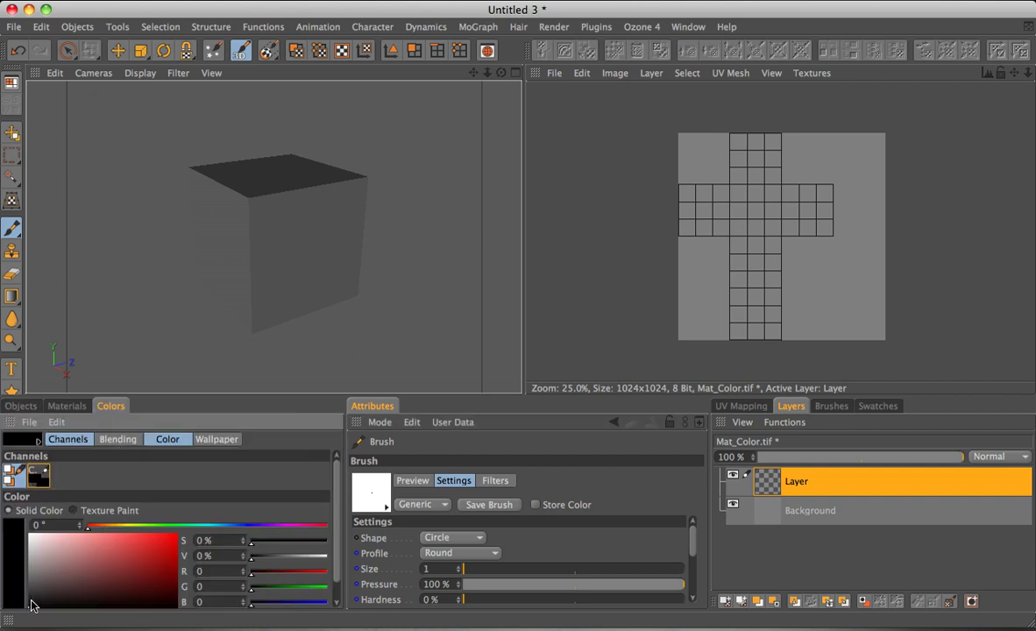
{"action": "left_click_drag", "start_coordinate": [31, 557], "coordinate": [21, 544]}
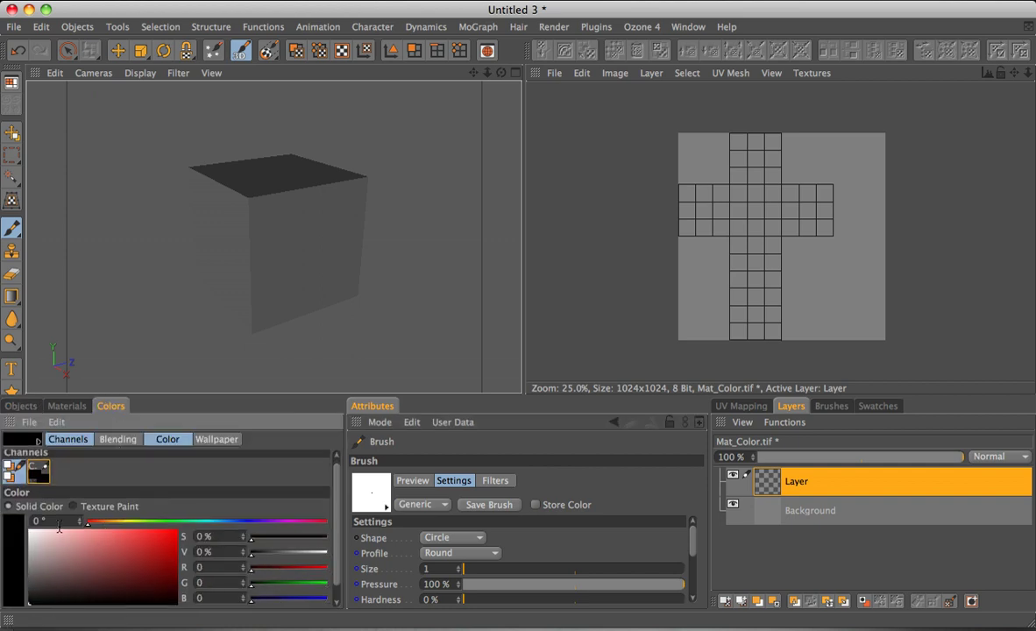
{"action": "left_click", "coordinate": [24, 407]}
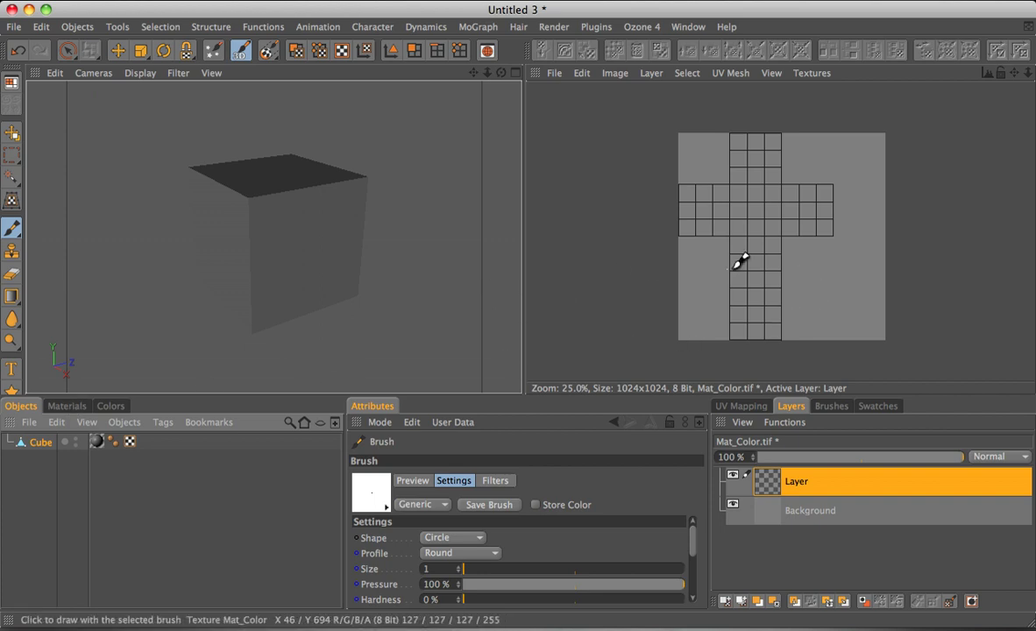
Try a freehand brush stroke on the unfolded UV layout and undo it.
{"action": "mouse_move", "coordinate": [740, 288]}
{"action": "left_mouse_down"}
{"action": "mouse_move", "coordinate": [754, 266]}
{"action": "mouse_move", "coordinate": [748, 287]}
{"action": "left_mouse_up"}
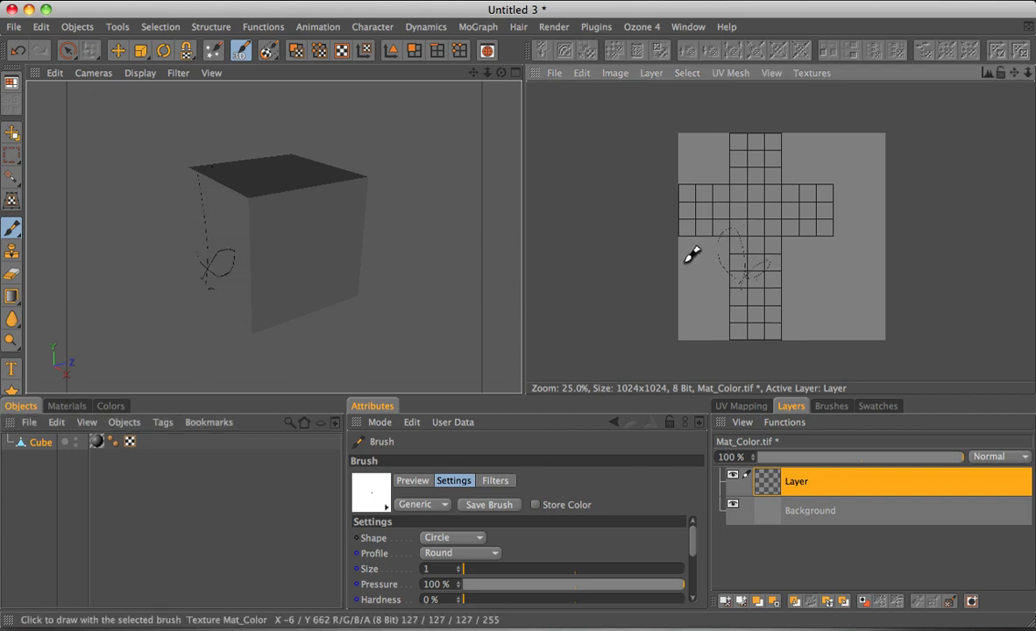
{"action": "key", "text": "super+z"}
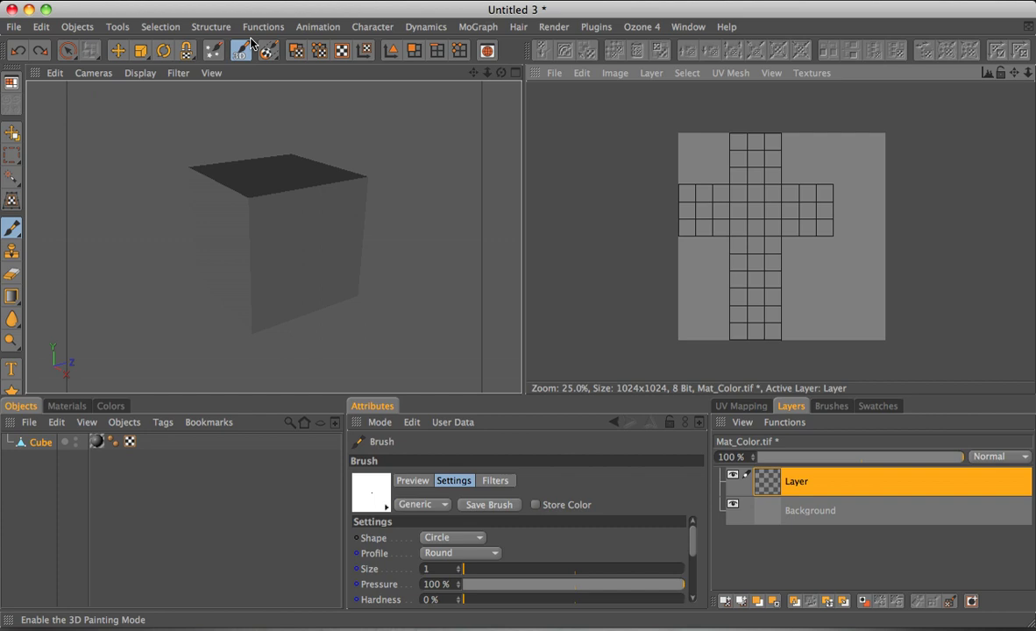
Outline all UV polygons on the new layer with the current brush in UV polygon mode and clear the selection.
{"action": "left_click", "coordinate": [295, 54]}
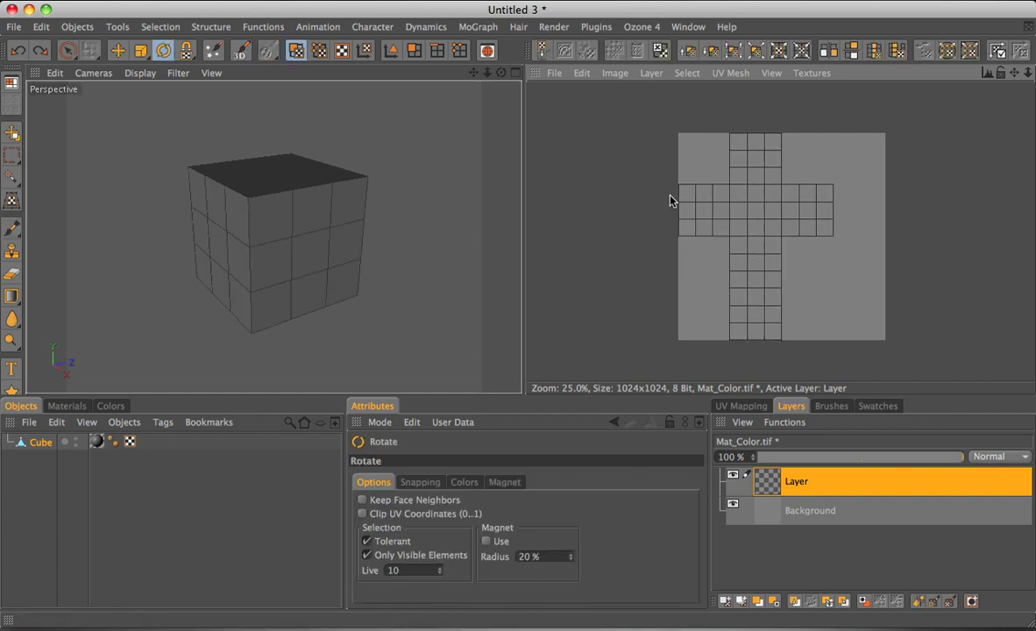
{"action": "key", "text": "super+a"}
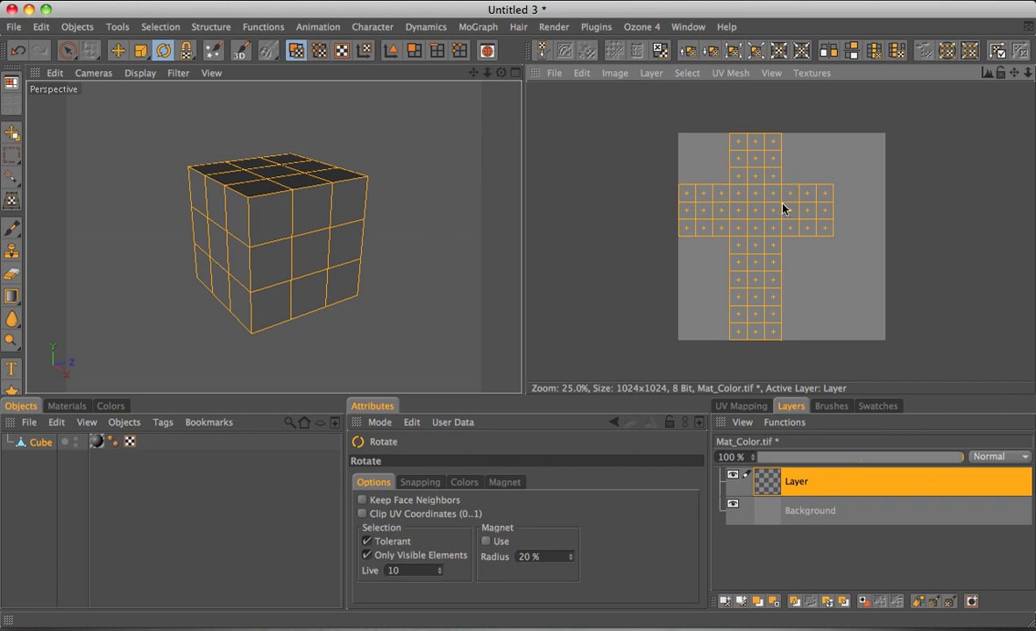
{"action": "left_click", "coordinate": [651, 74]}
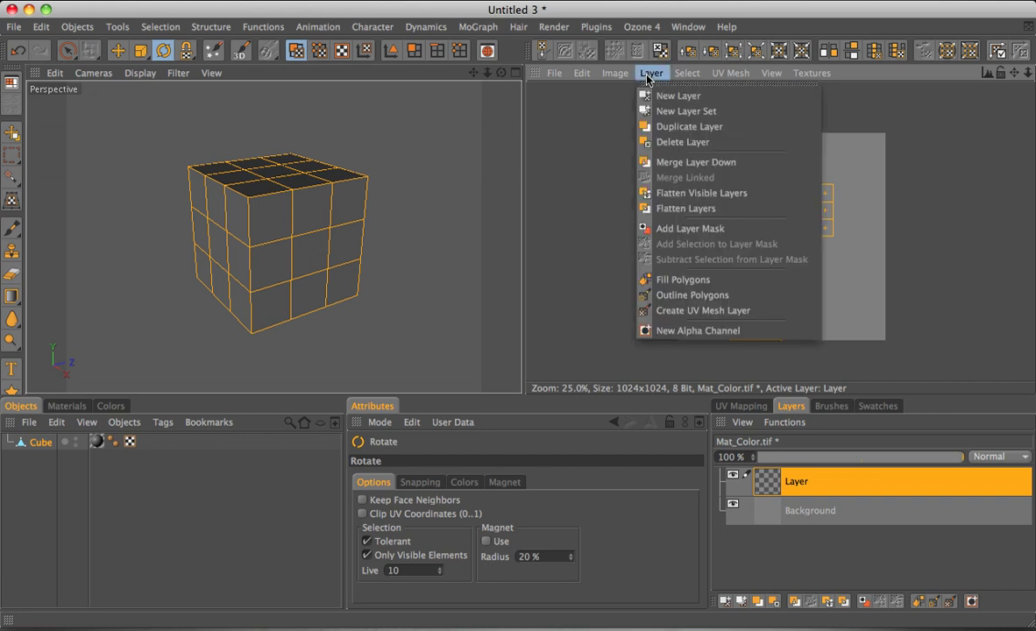
{"action": "left_click", "coordinate": [659, 297]}
{"action": "key", "text": "super+shift+a"}
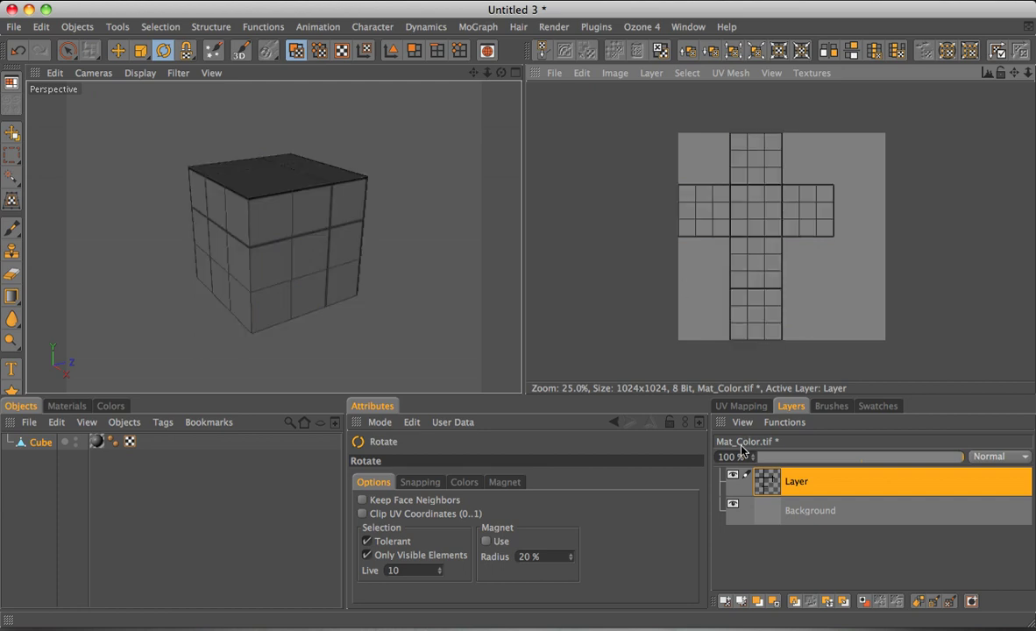
Hide the texture's Background layer and inspect the outlined cube from several sides with a viewport test render.
{"action": "left_click", "coordinate": [733, 502]}
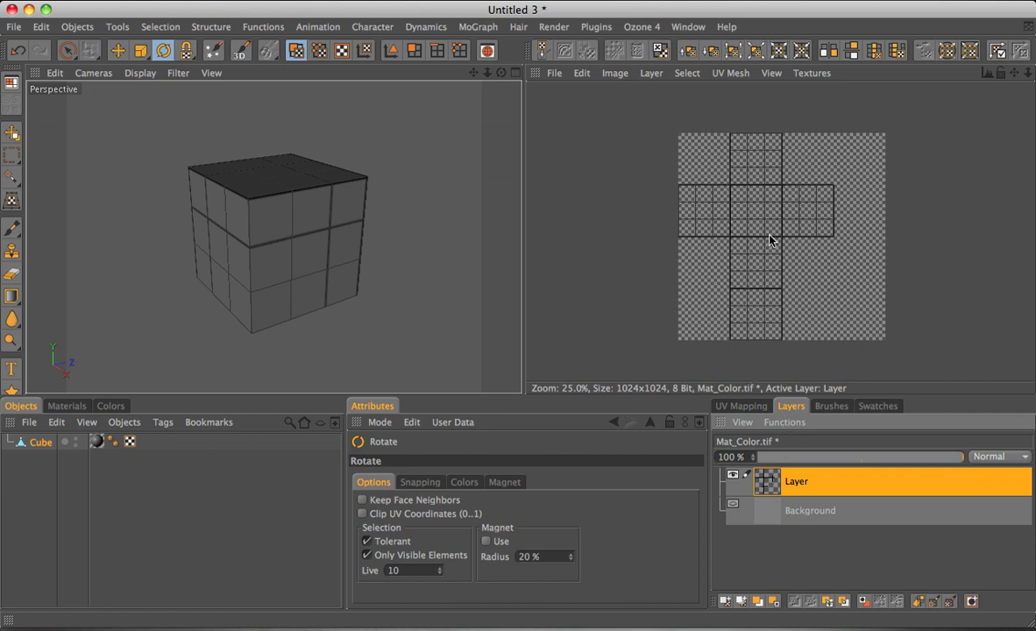
{"action": "left_click_drag", "start_coordinate": [406, 248], "coordinate": [418, 317], "text": "alt"}
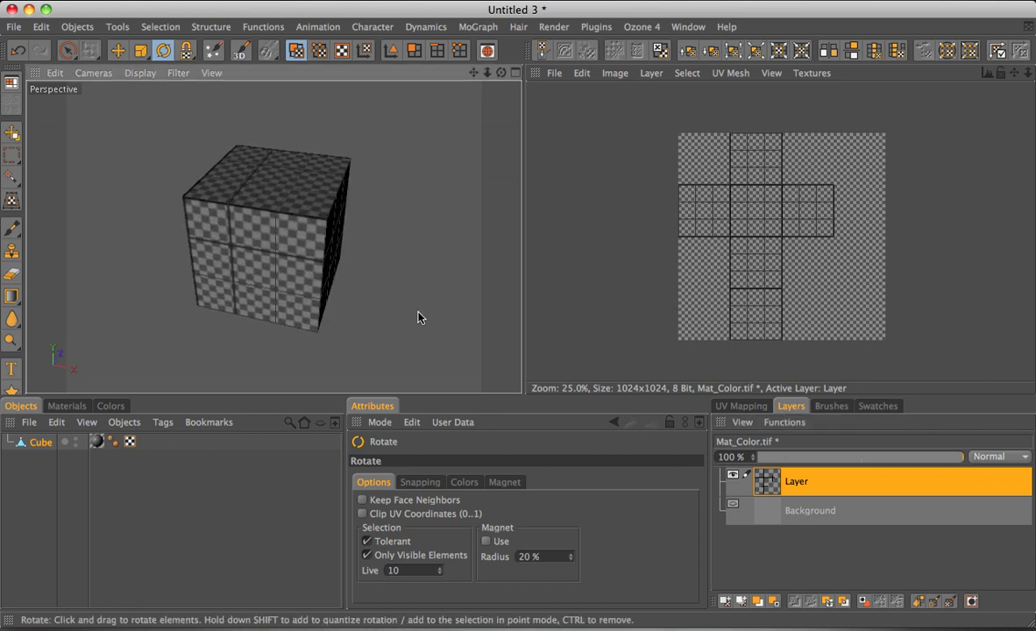
{"action": "key", "text": "super+r"}
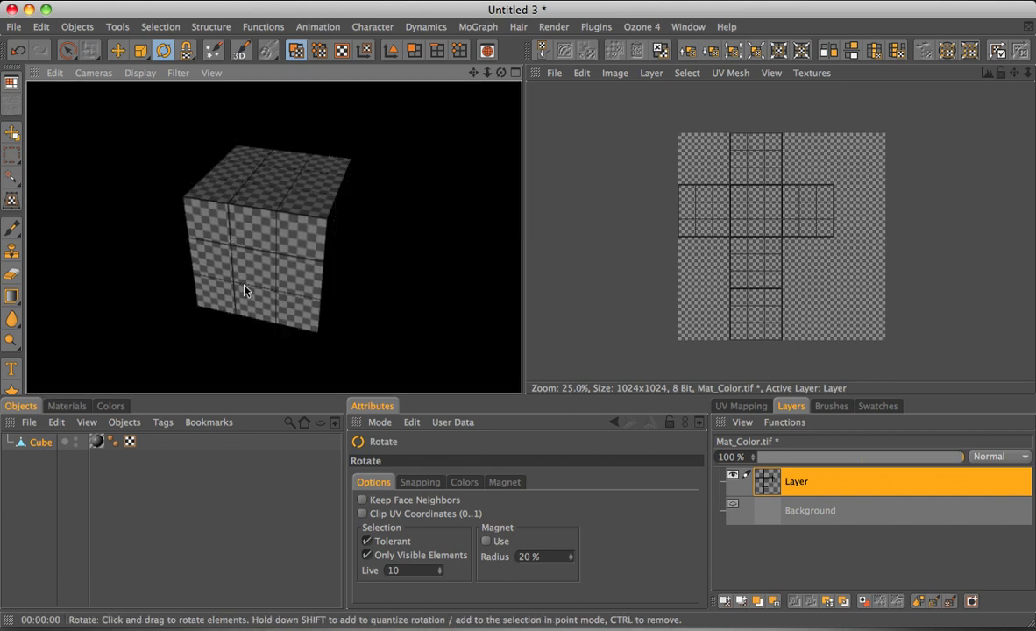
{"action": "left_click_drag", "start_coordinate": [244, 289], "coordinate": [263, 288], "text": "alt"}
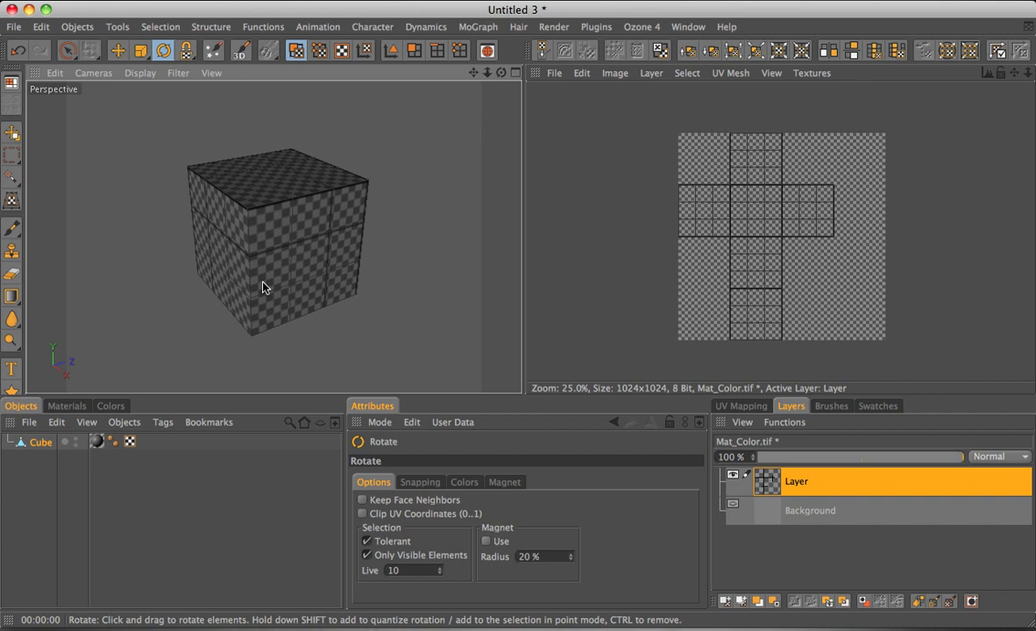
{"action": "left_click", "coordinate": [554, 72]}
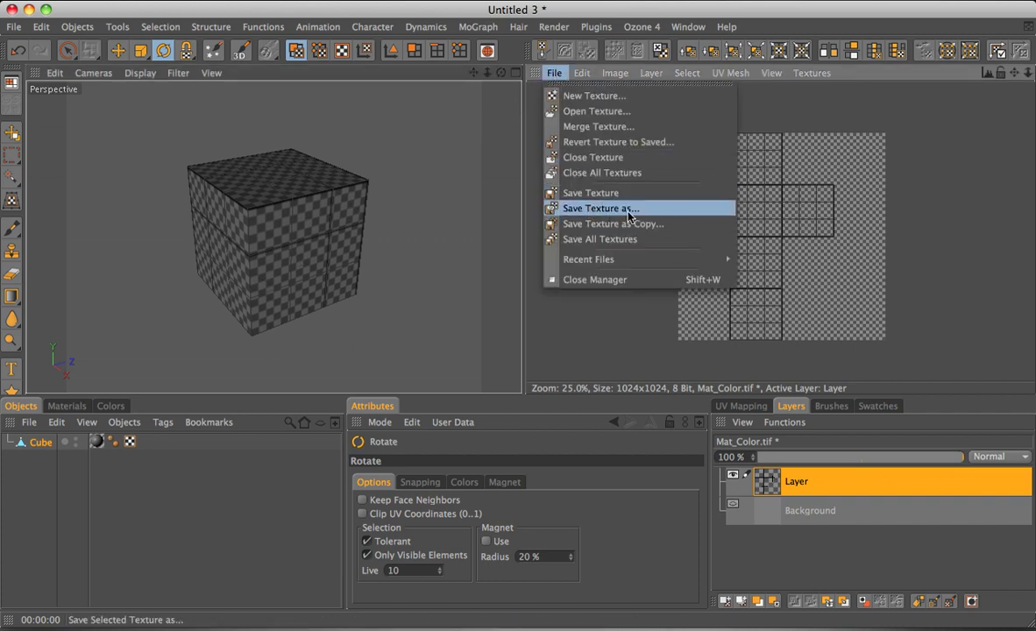
{"action": "left_click", "coordinate": [555, 75]}
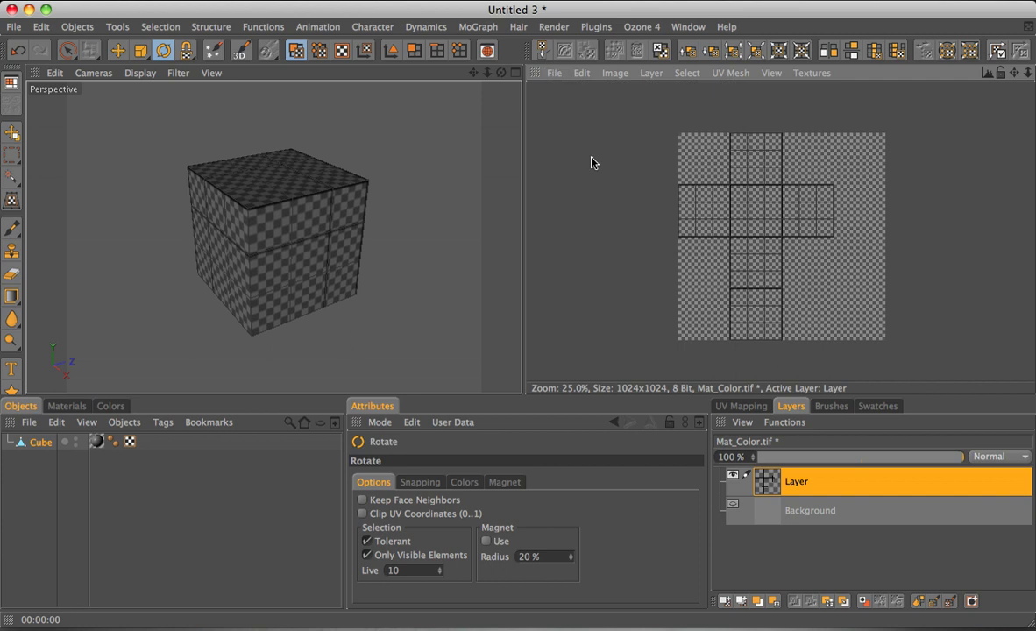